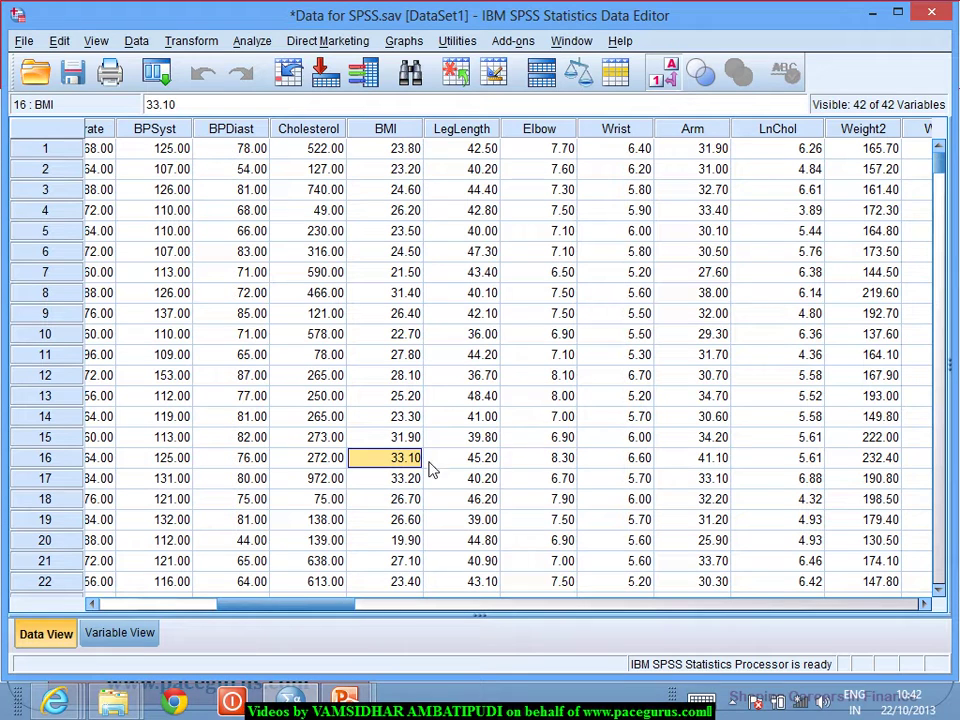
Open the Univariate general linear model analysis and reset its previous settings.
left_click(252, 41)
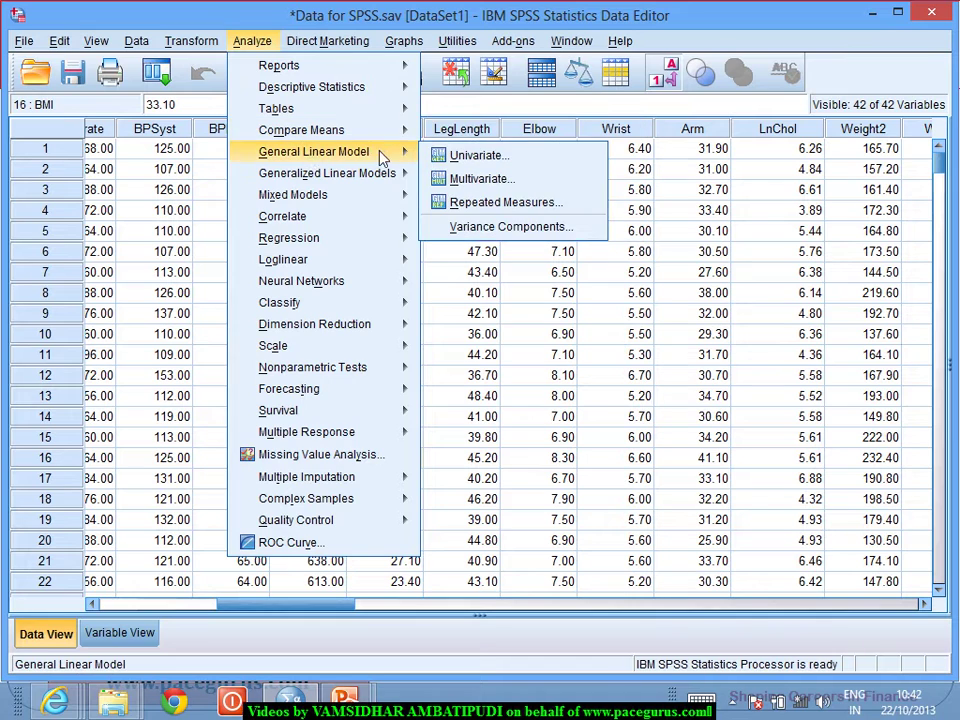
mouse_move(398, 152)
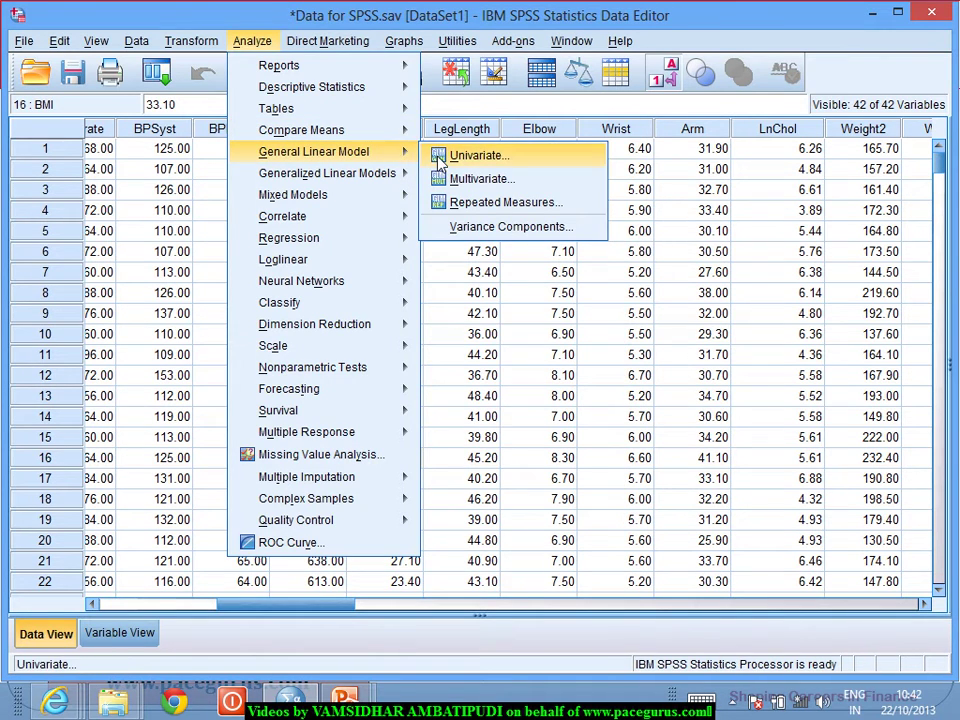
left_click(446, 212)
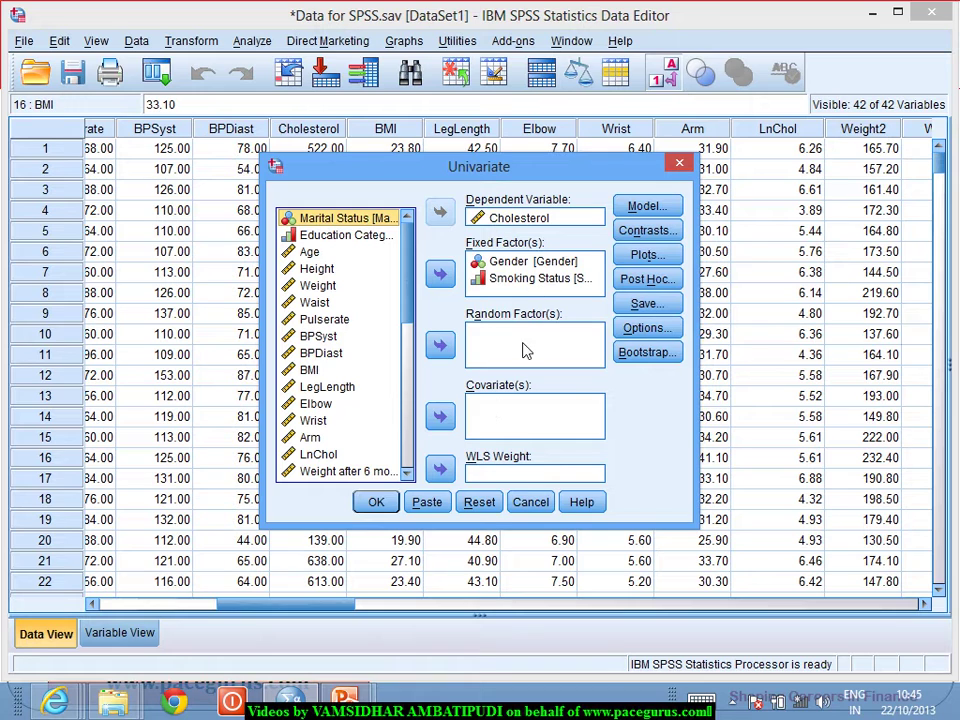
left_click(480, 503)
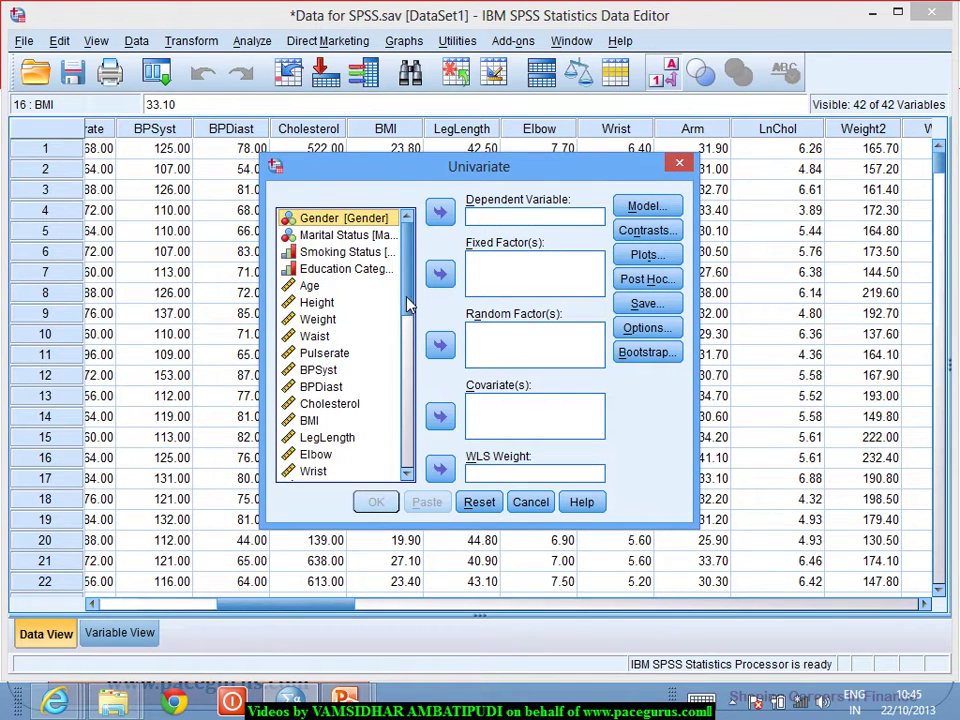
Assign Cholesterol as the dependent variable and Smoking Status as a fixed factor.
scroll(405, 318, "down", 1)
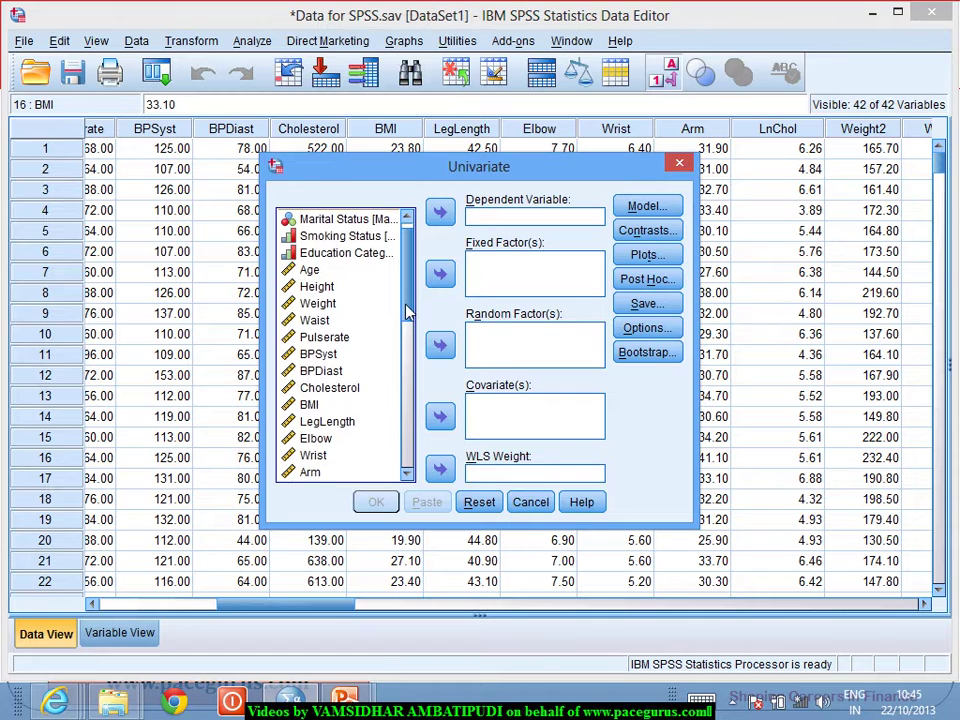
left_click(347, 390)
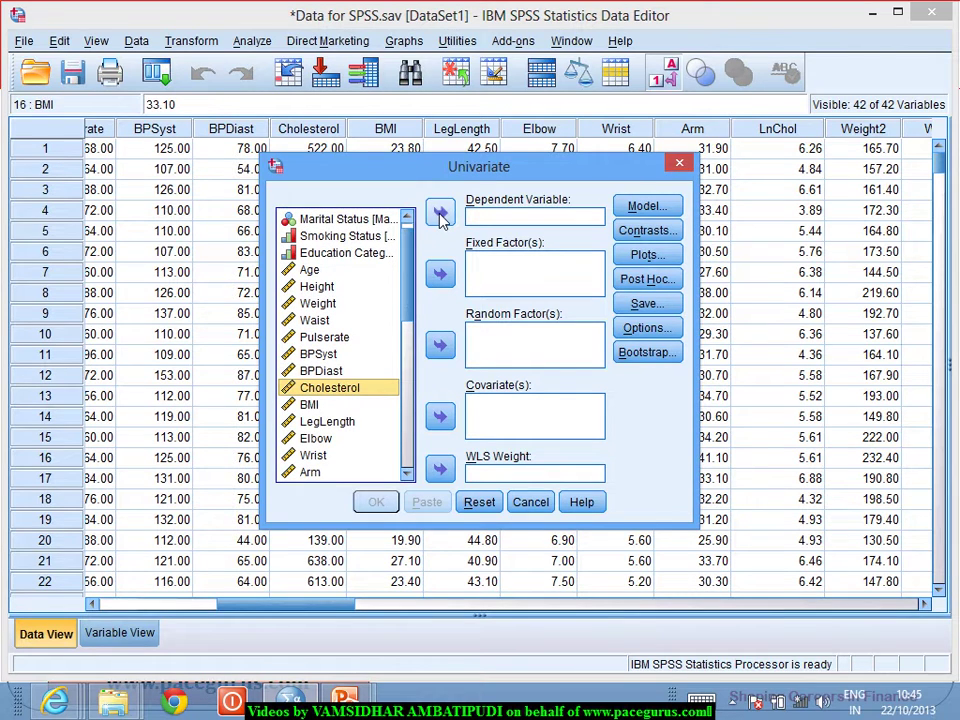
left_click(440, 214)
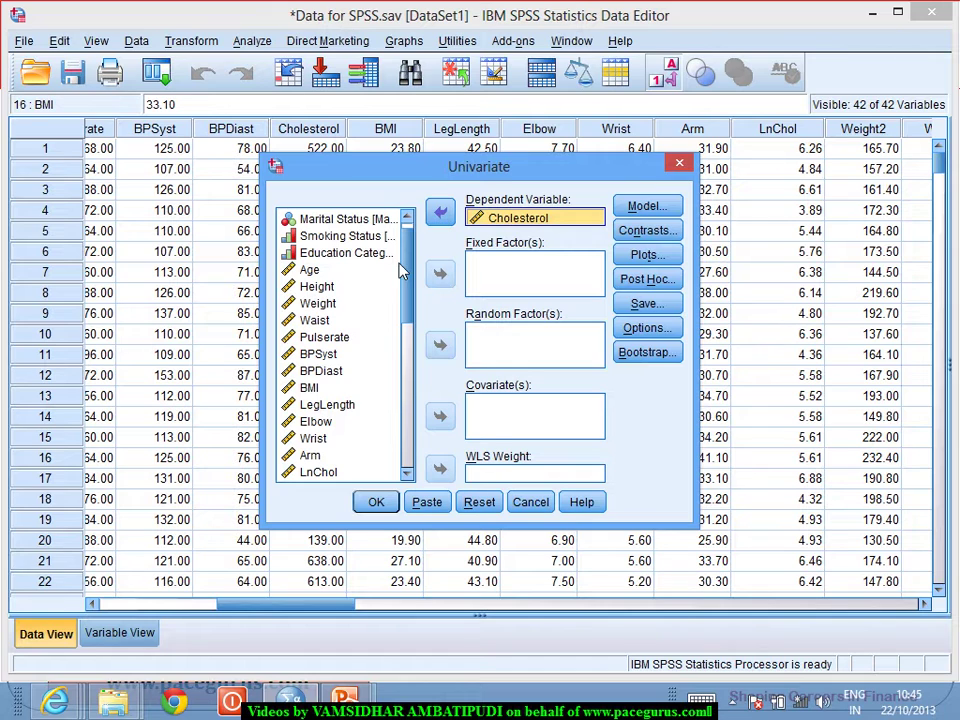
left_click(345, 235)
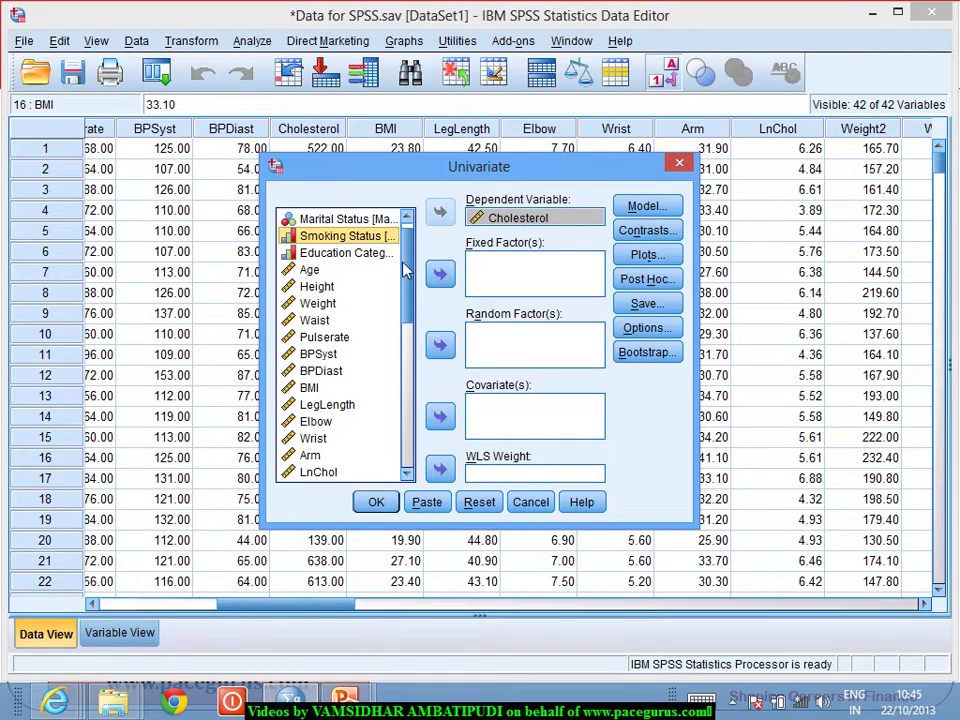
left_click(440, 274)
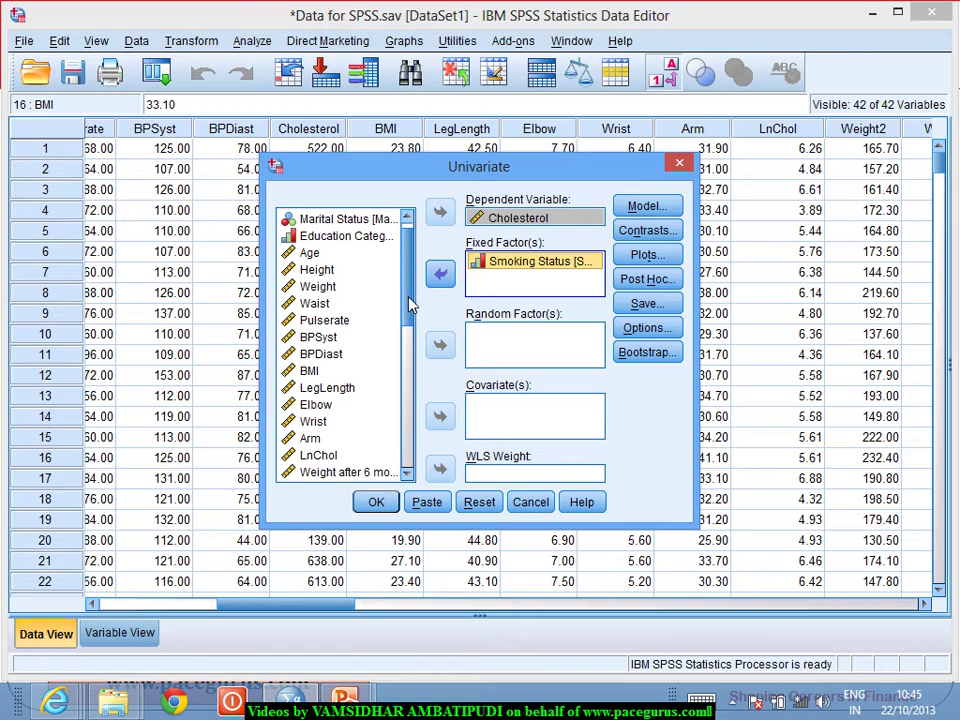
Add Weight as a covariate of the univariate analysis.
scroll(410, 300, "up", 1)
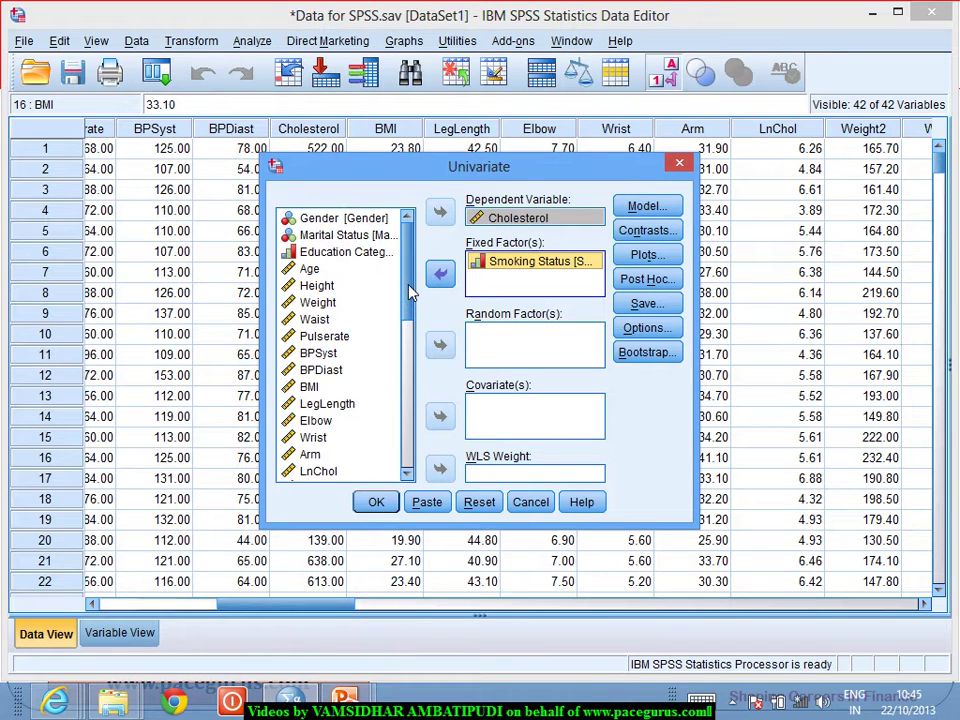
left_click(330, 303)
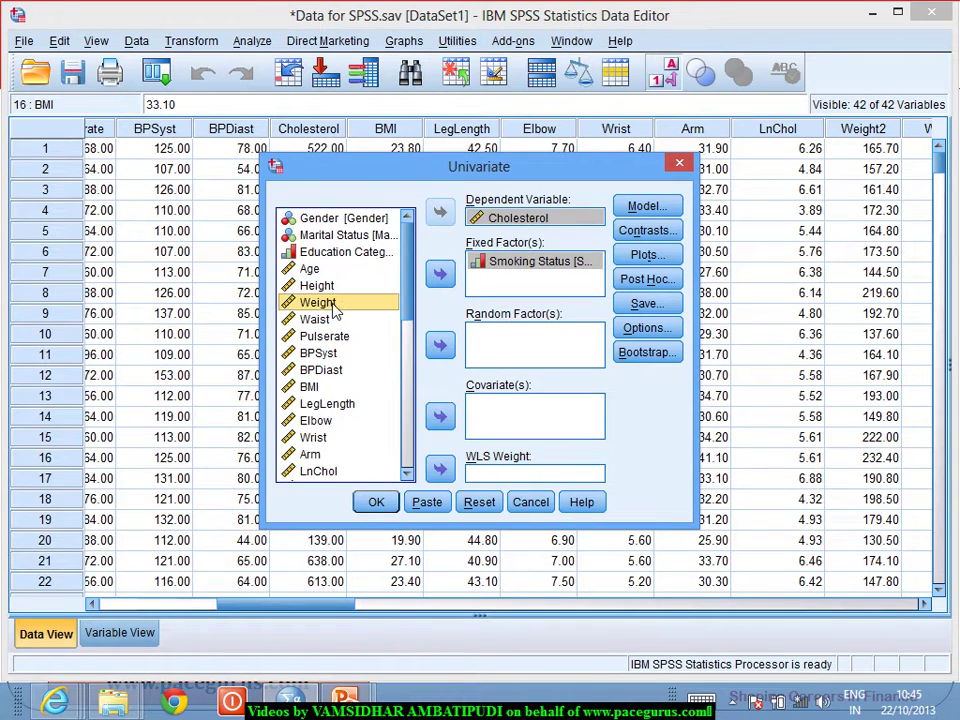
left_click(440, 418)
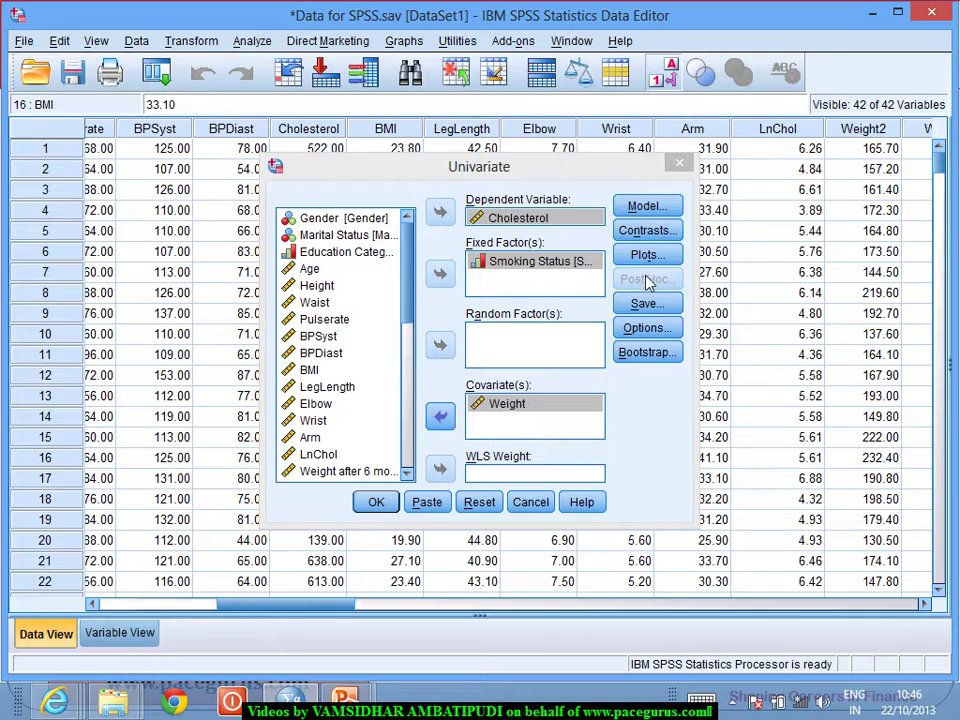
Specify a custom model and add Smokstat and Weight to it as main effects.
left_click(648, 208)
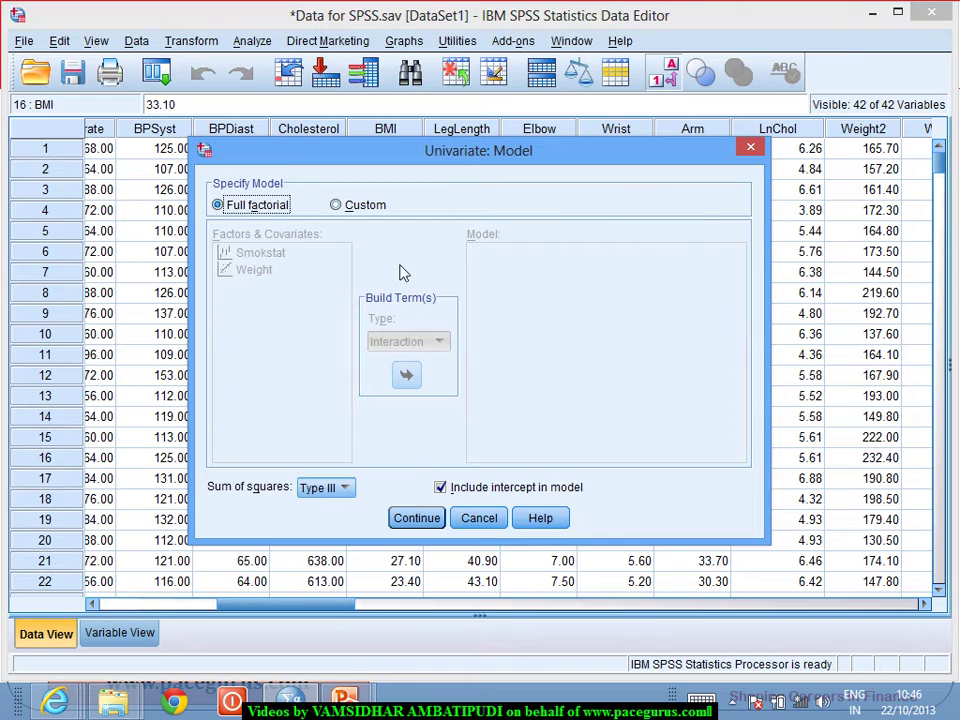
left_click(337, 205)
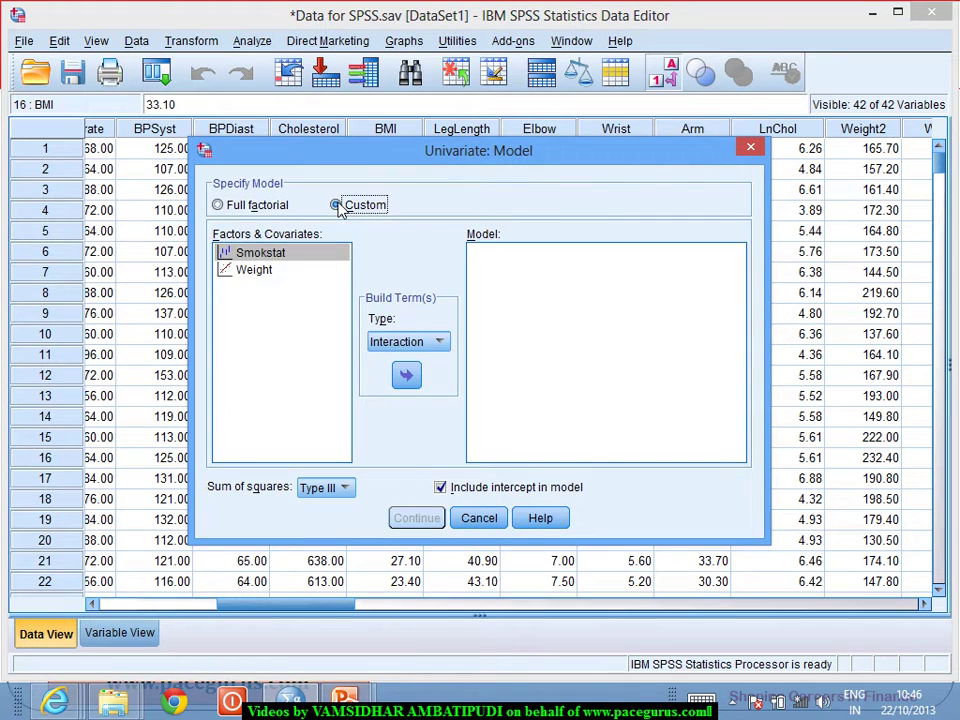
left_click(439, 343)
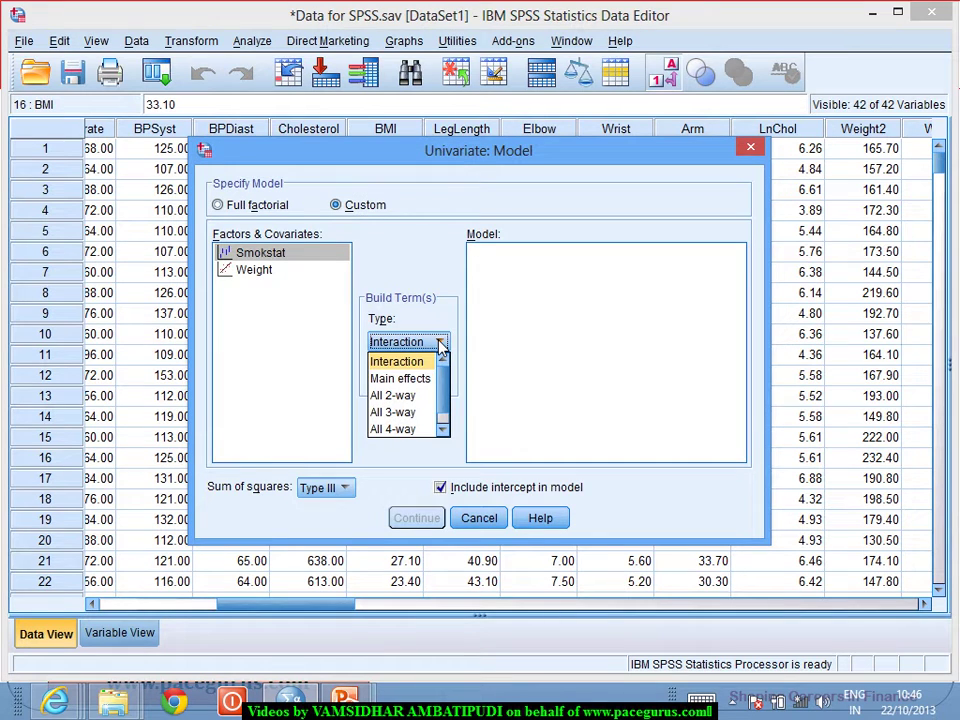
left_click(398, 378)
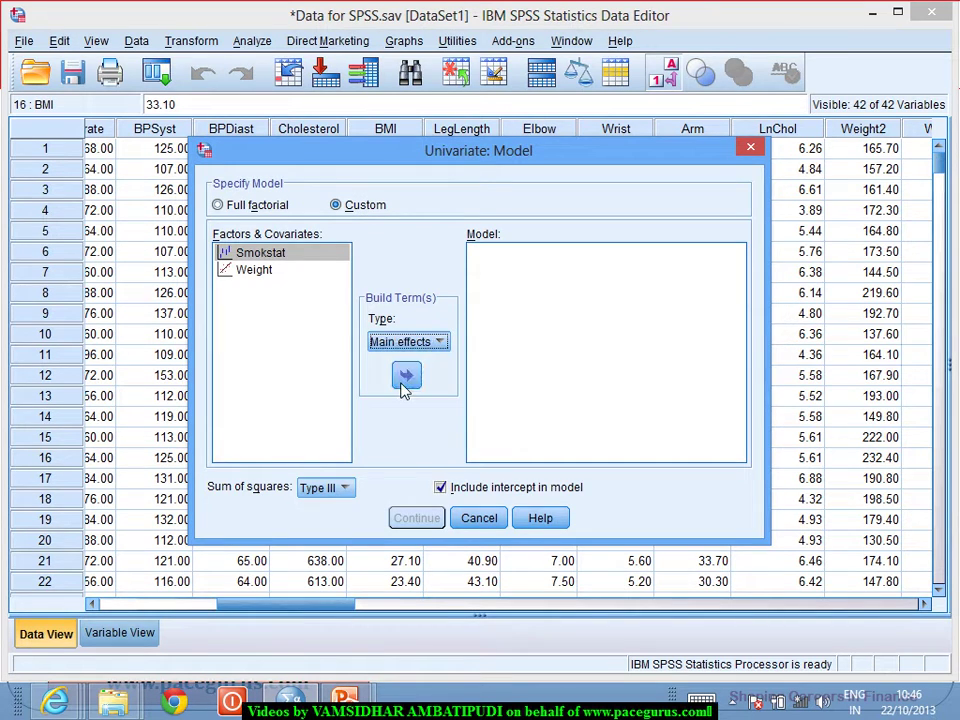
left_click(262, 270, "shift")
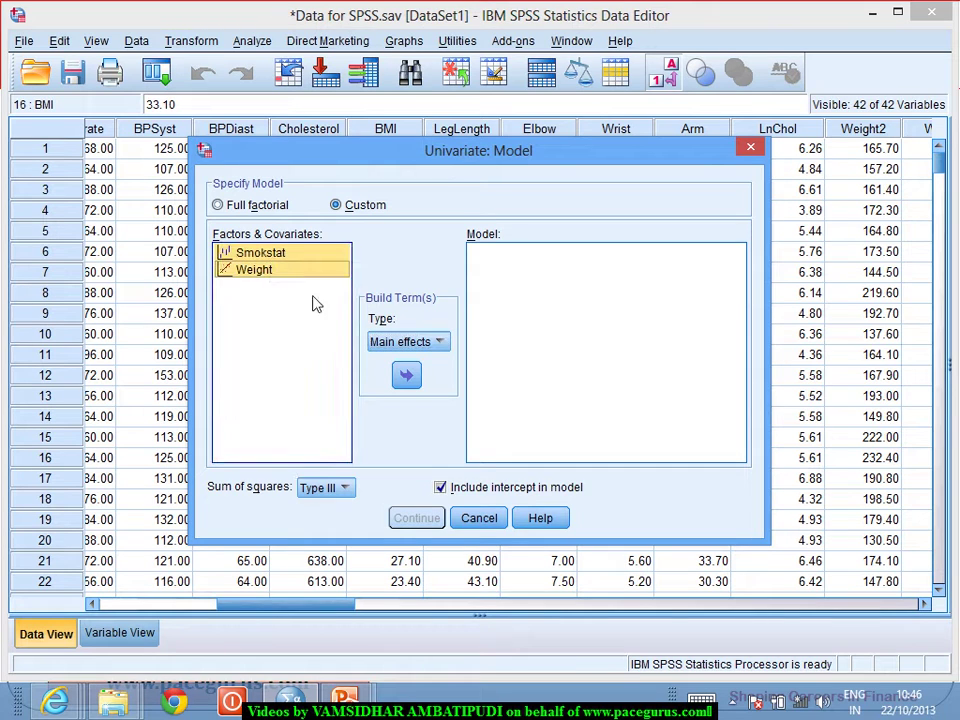
left_click(410, 378)
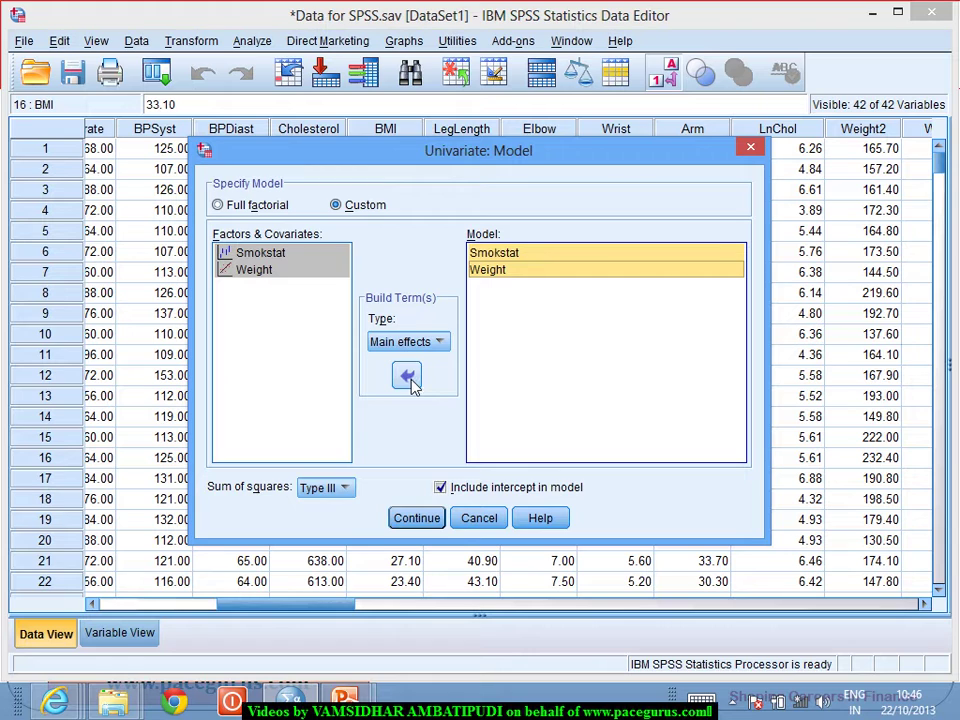
Add the Smokstat*Weight interaction term to the custom model and accept the model specification.
left_click(440, 344)
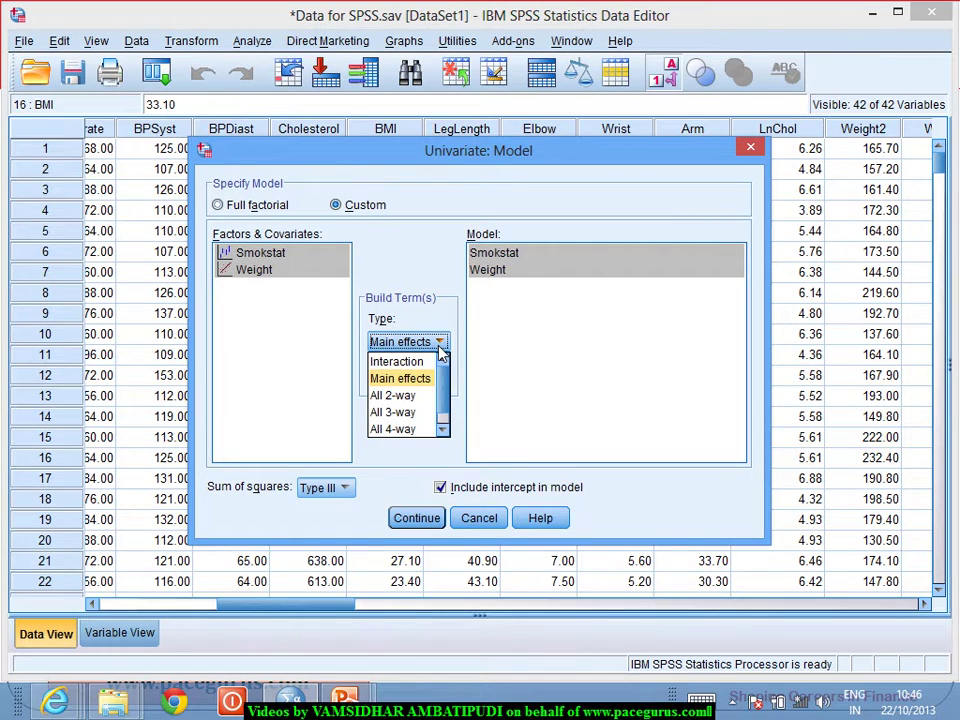
left_click(400, 362)
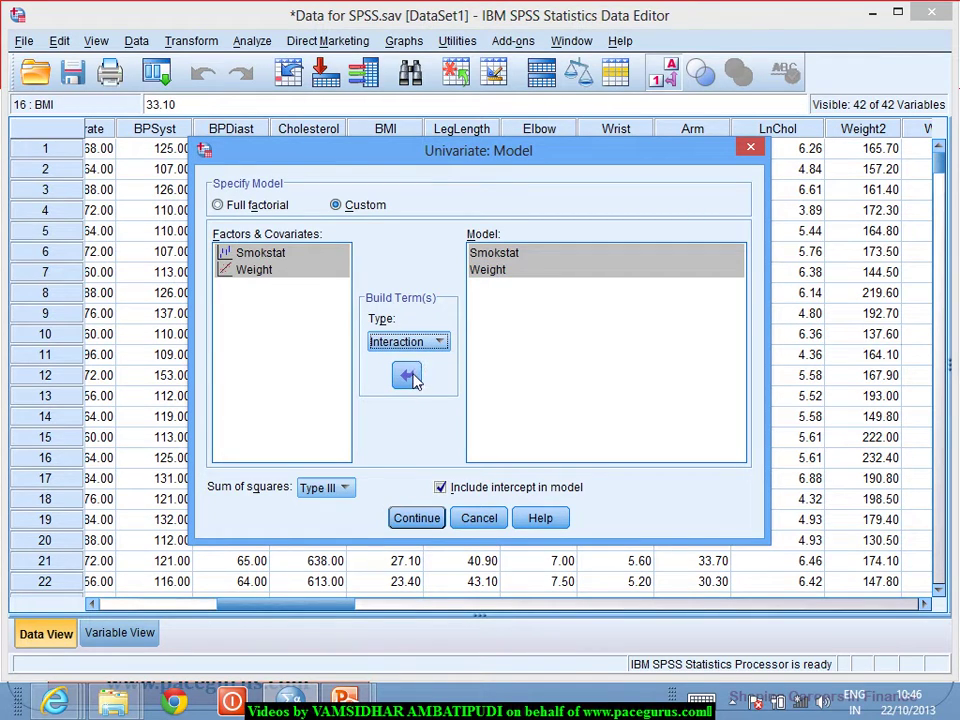
left_click(287, 333)
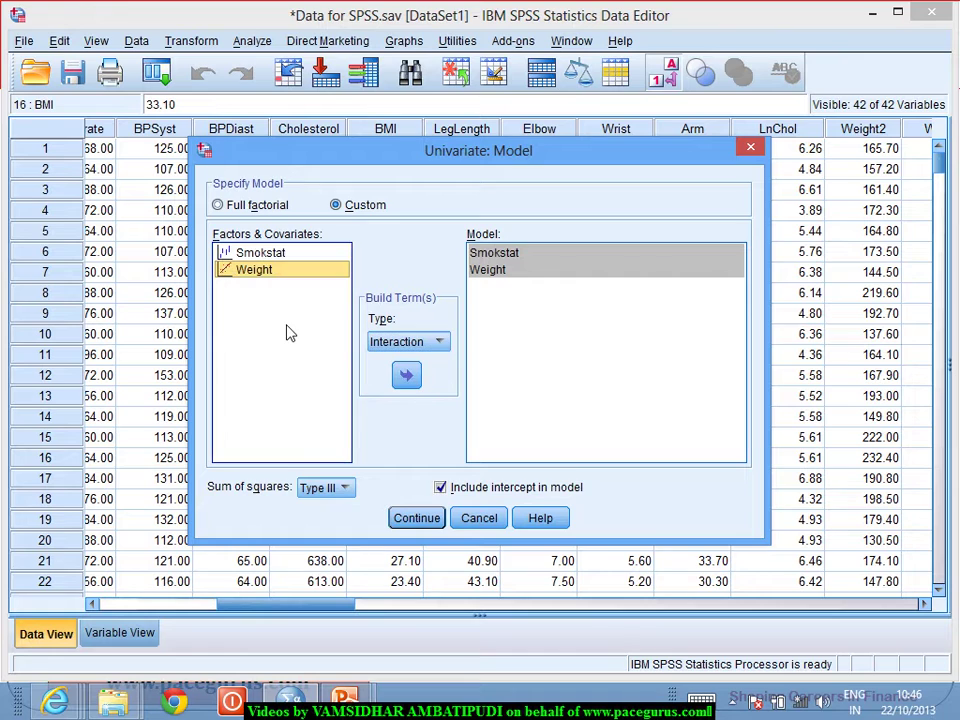
left_click(281, 253)
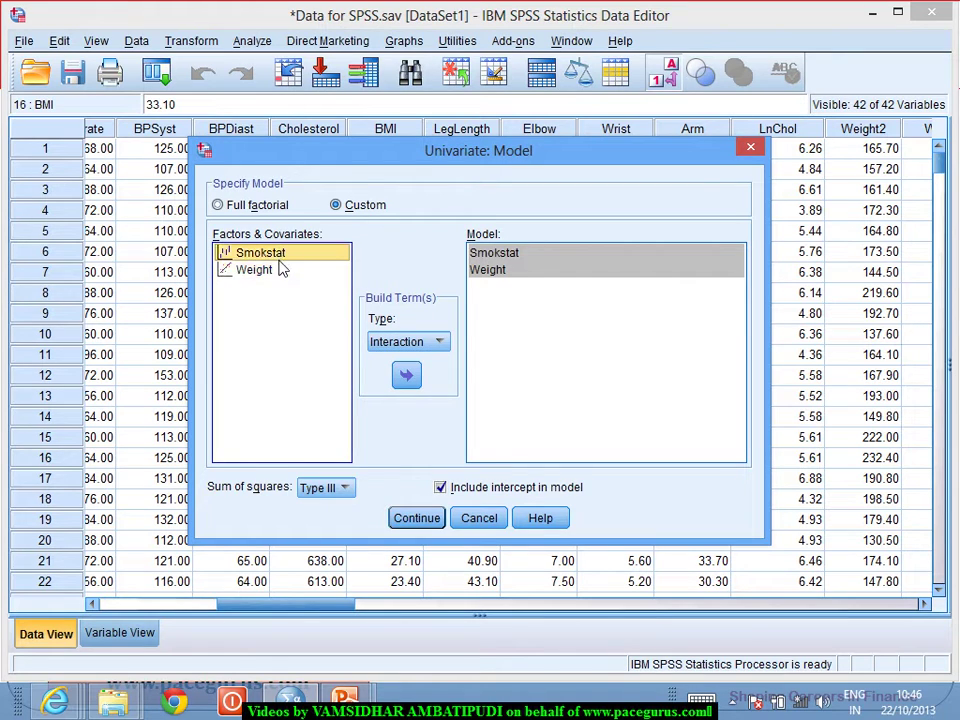
left_click(275, 272, "ctrl")
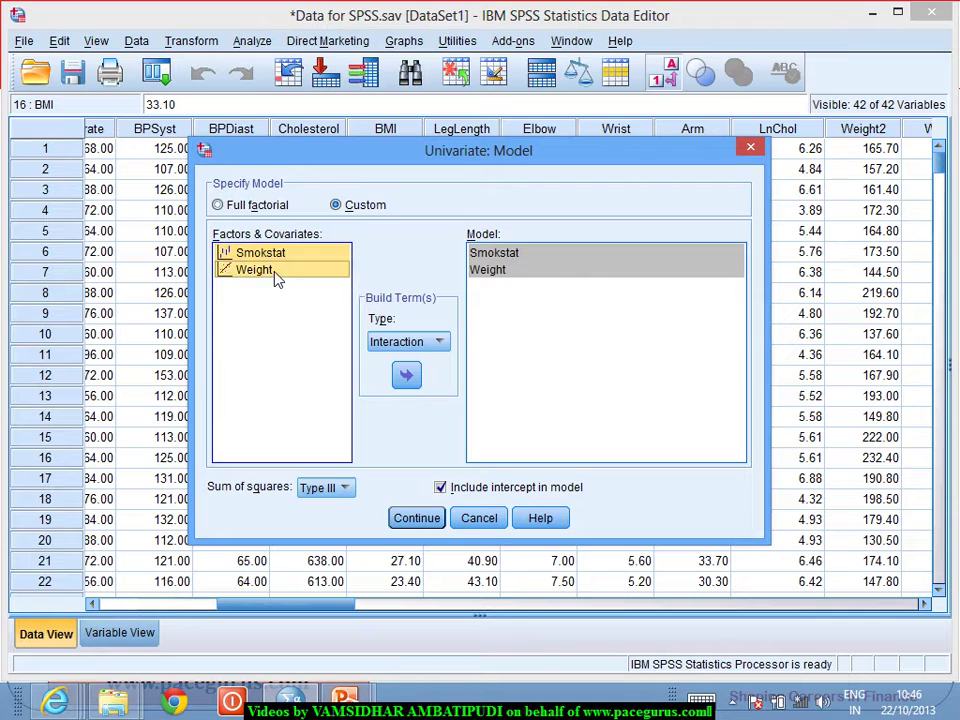
left_click(409, 379)
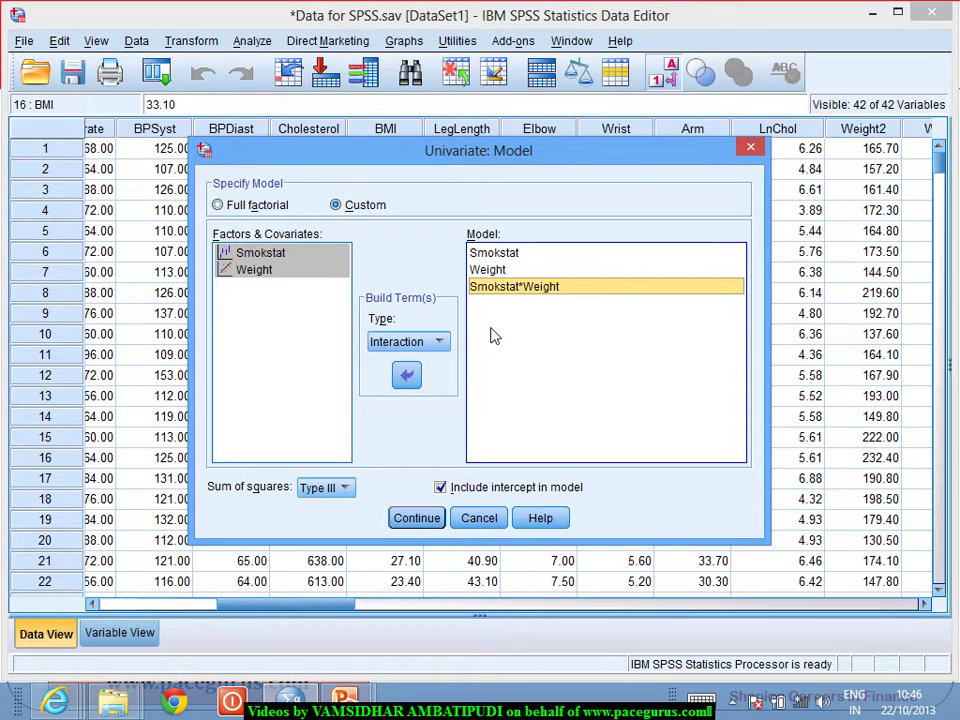
left_click(408, 518)
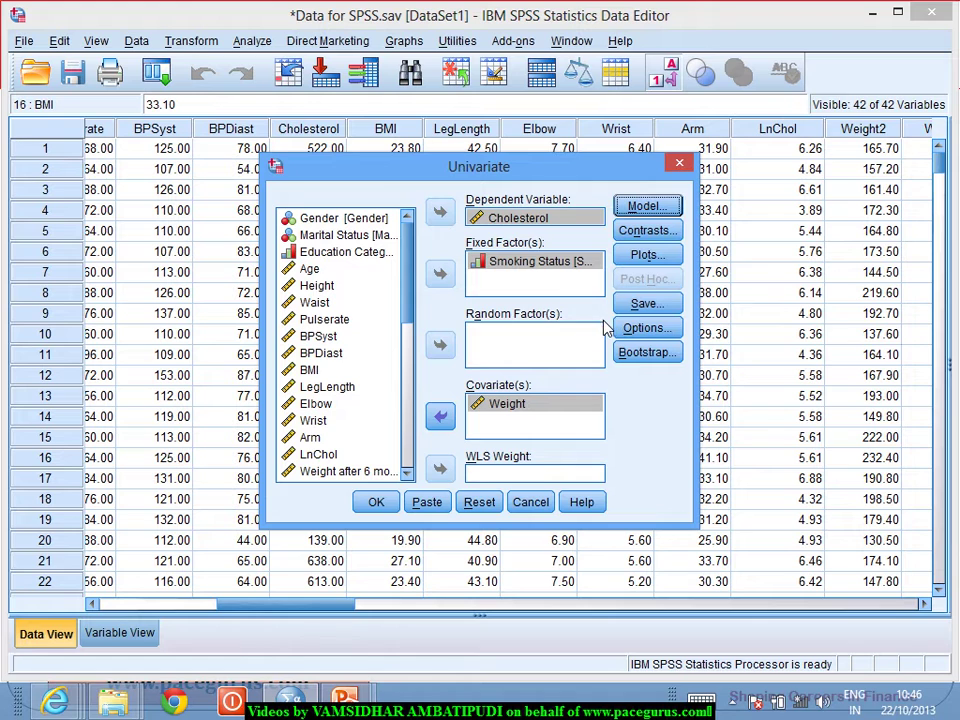
Run the analysis with estimates of effect size and select the Tests of Between-Subjects Effects table in the output.
left_click(640, 333)
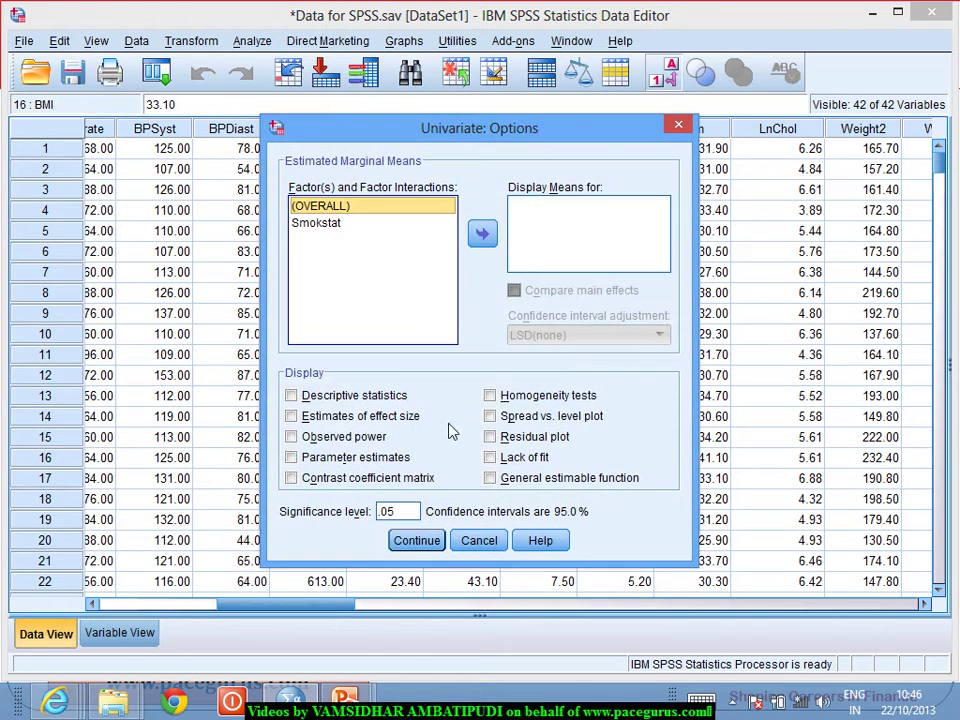
left_click(341, 422)
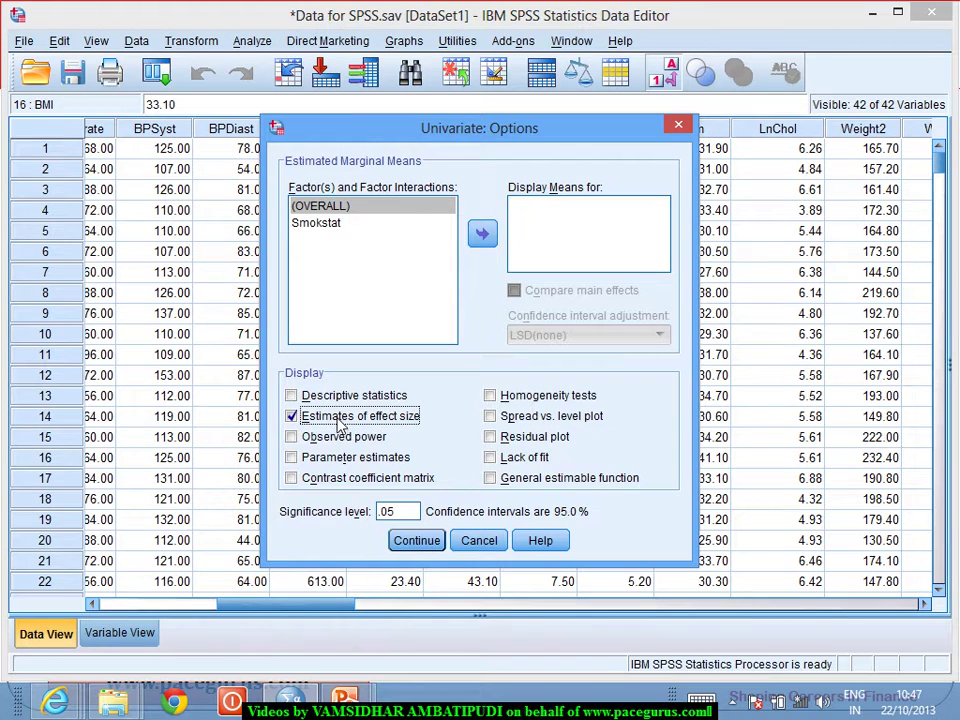
left_click(416, 541)
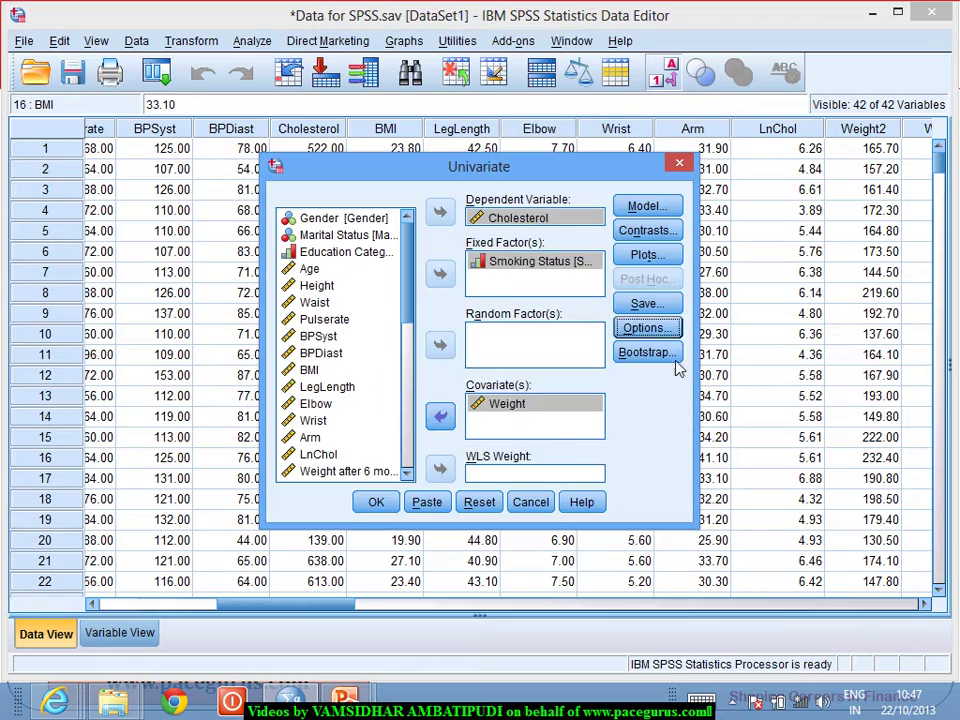
left_click(372, 502)
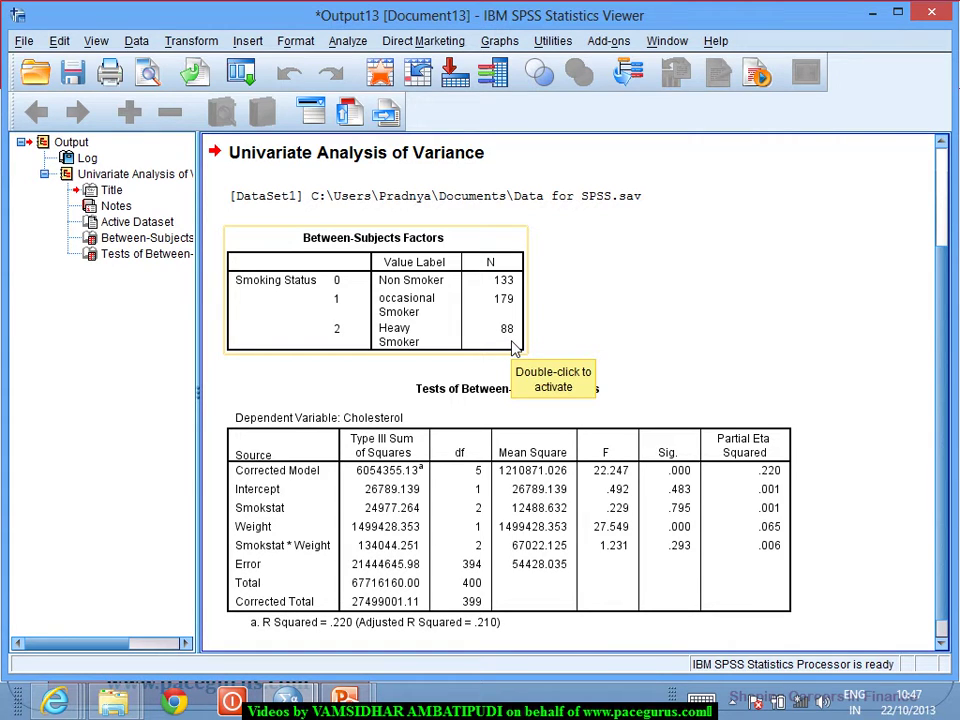
left_click(941, 645)
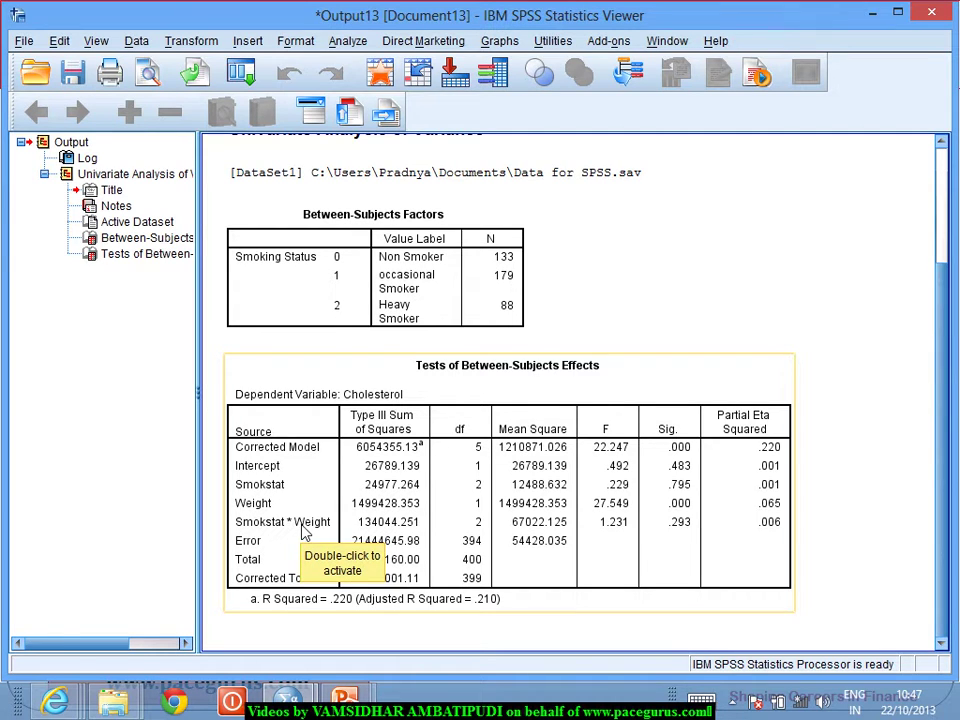
left_click(302, 532)
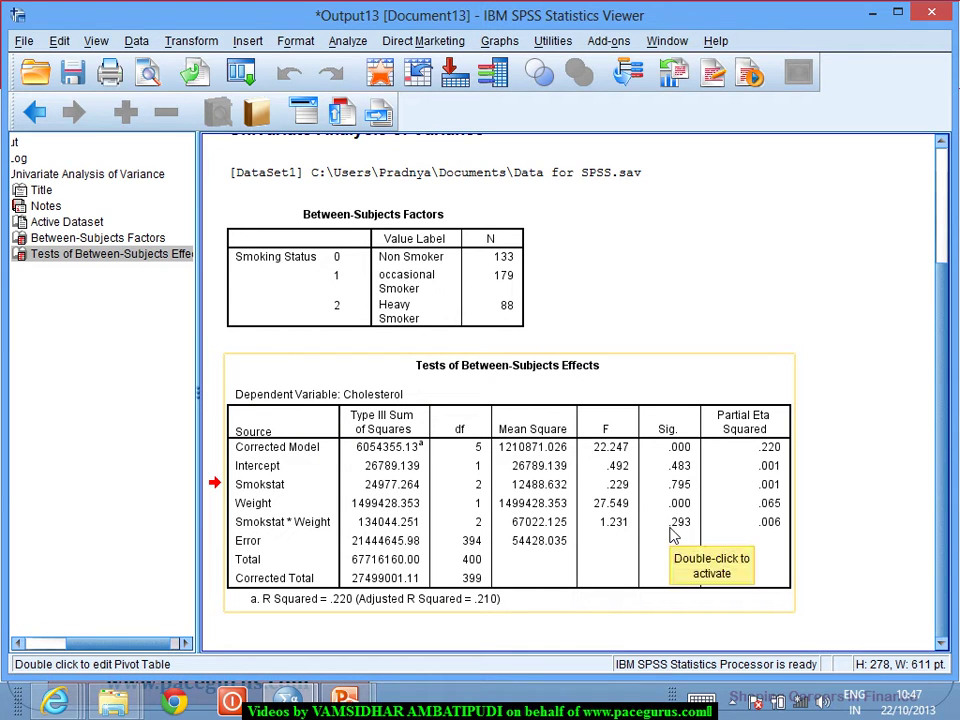
Switch to the PowerPoint slide show and circle the word "interaction" in the point about fitting a model.
key("alt+Tab")
key("alt+Tab")
key("alt+Tab")
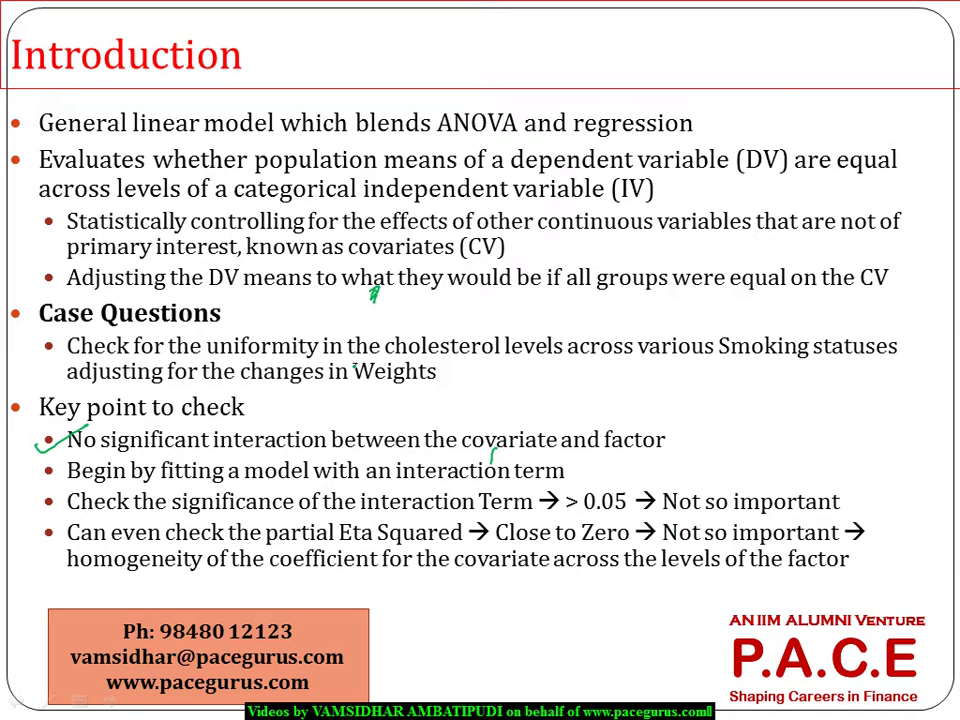
left_click_drag(400, 452, 452, 458)
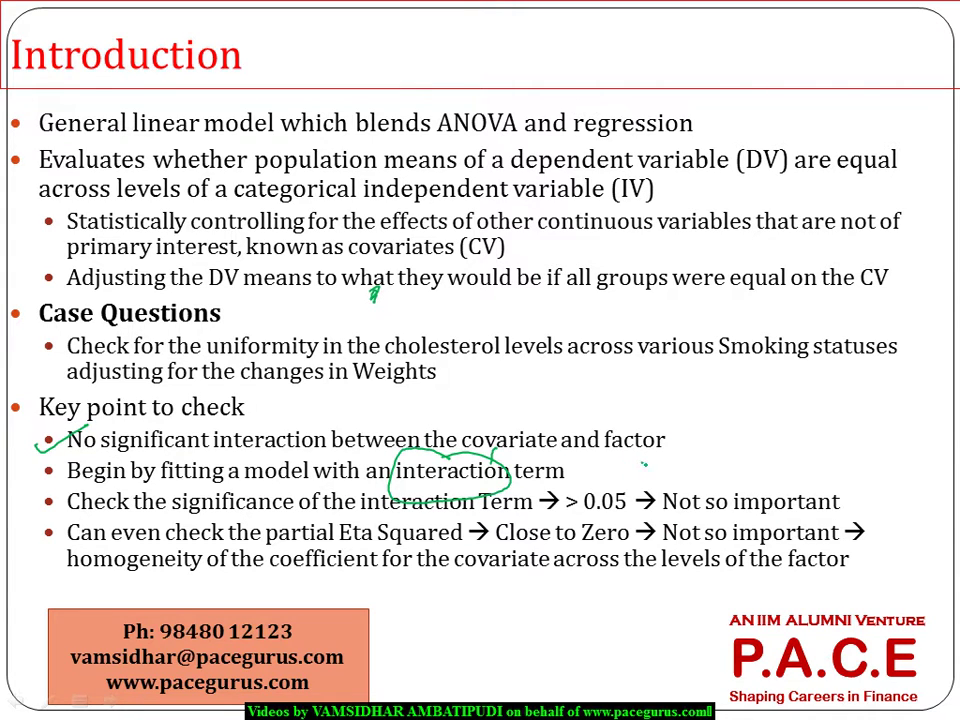
Handwrite "2 Main Effects Interact" beside the key points on the slide and circle the 0.05 threshold.
mouse_move(636, 461)
left_mouse_down()
mouse_move(658, 479)
mouse_move(772, 446)
mouse_move(822, 448)
mouse_move(872, 424)
left_mouse_up()
mouse_move(718, 481)
left_mouse_down()
mouse_move(737, 470)
mouse_move(831, 463)
left_mouse_up()
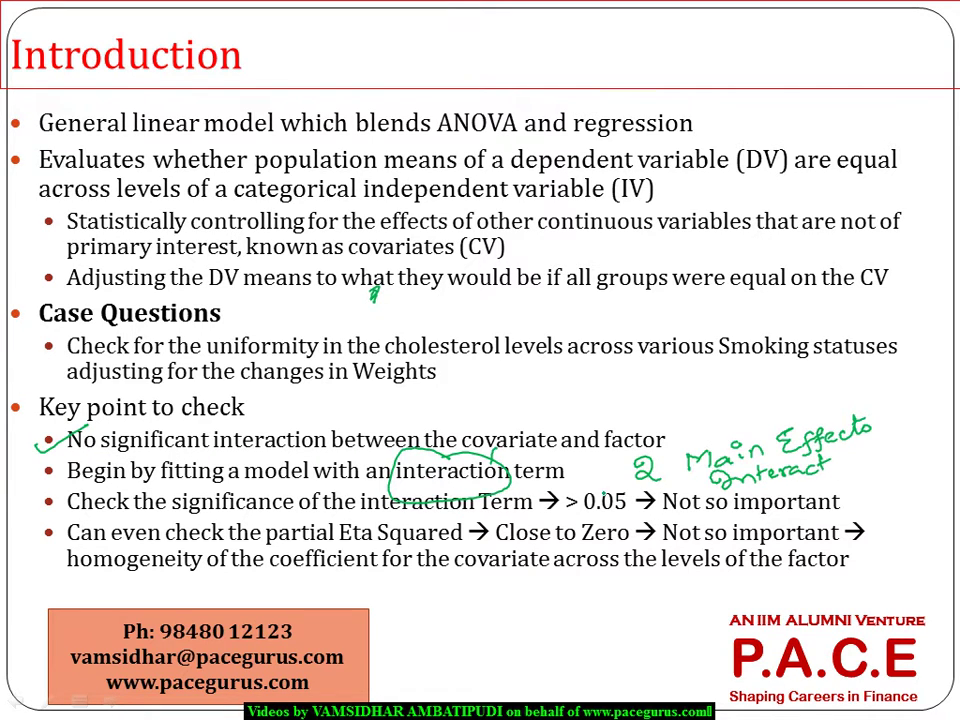
left_click_drag(617, 484, 598, 478)
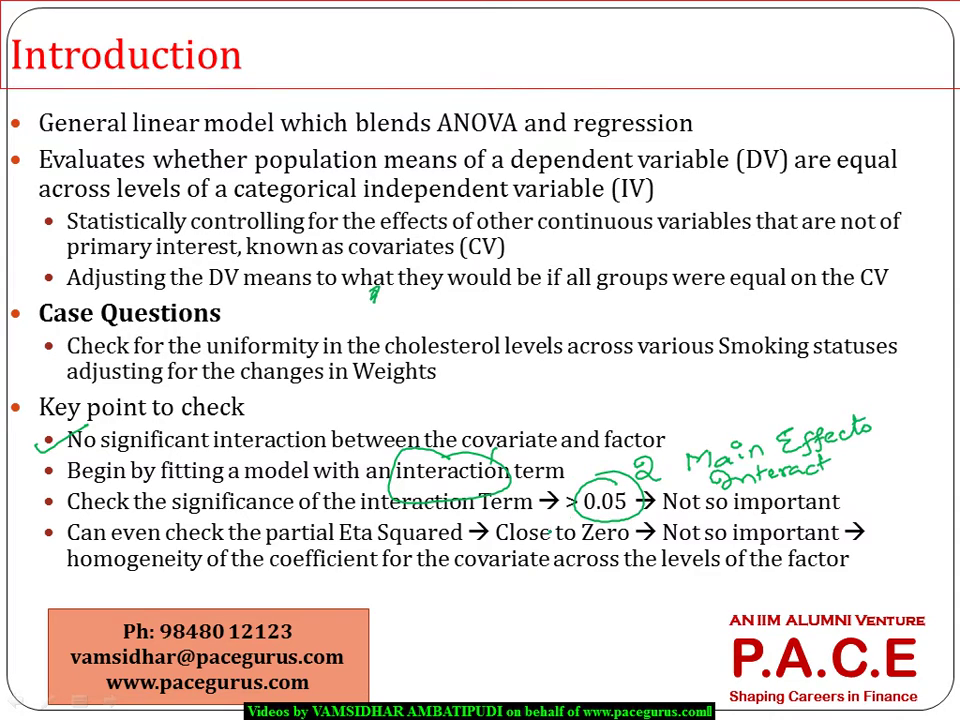
Check the interaction's significance in the SPSS output, and handwrite "0.293 > 0.05" on the PowerPoint slide with a cross below "Interact".
key("alt+Tab")
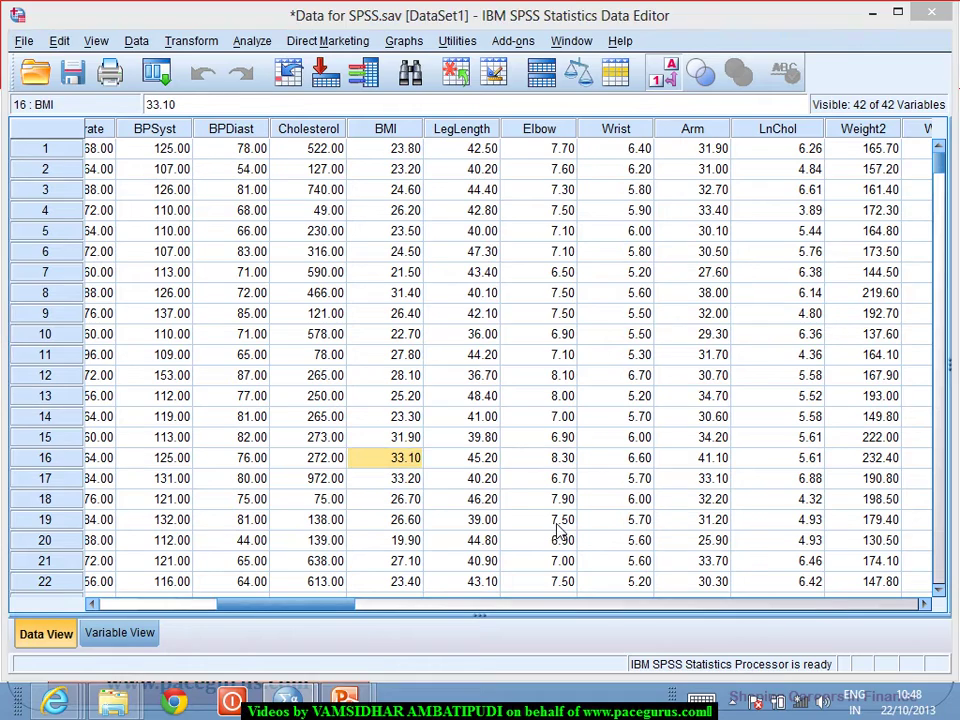
key("alt+Tab")
key("alt+Tab")
key("alt+Tab")
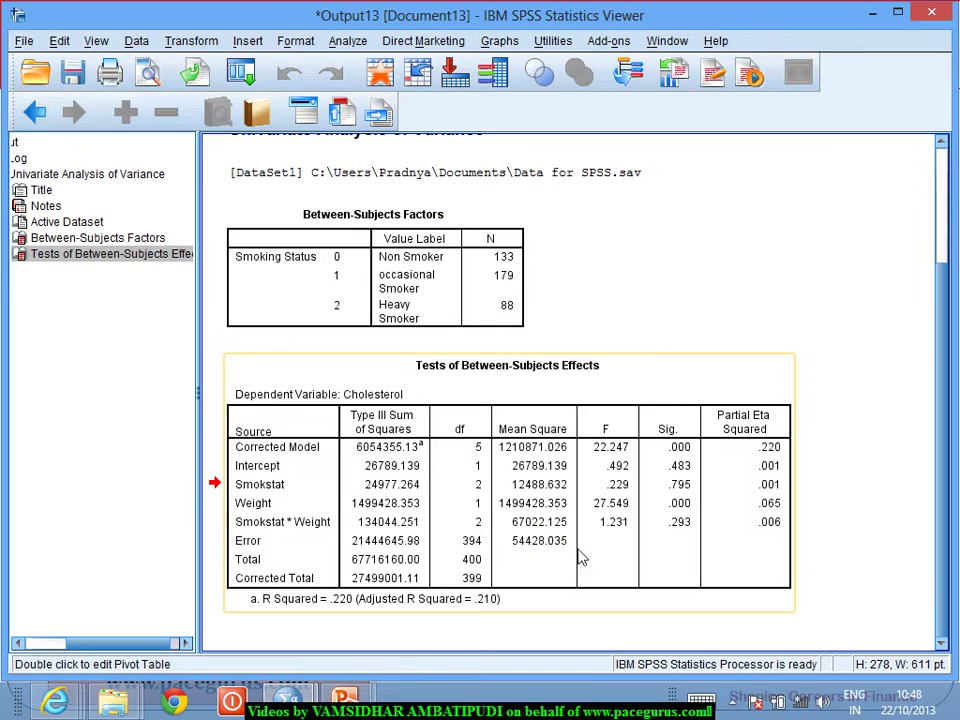
key("alt+Tab")
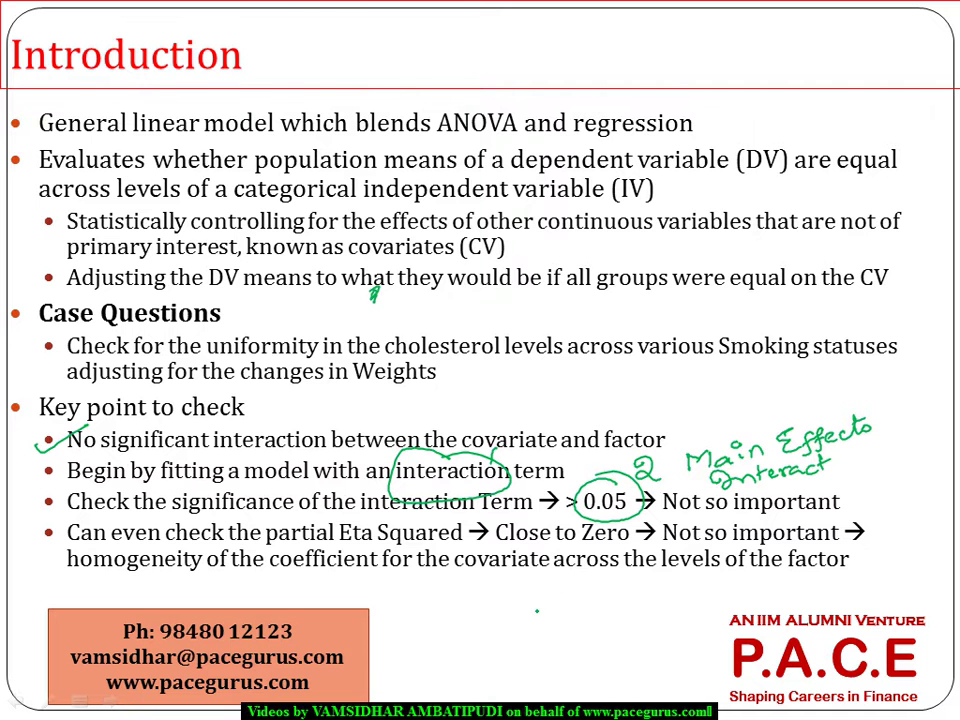
mouse_move(537, 604)
left_mouse_down()
mouse_move(567, 605)
mouse_move(564, 618)
mouse_move(596, 602)
mouse_move(603, 613)
mouse_move(615, 600)
mouse_move(615, 610)
mouse_move(718, 584)
left_mouse_up()
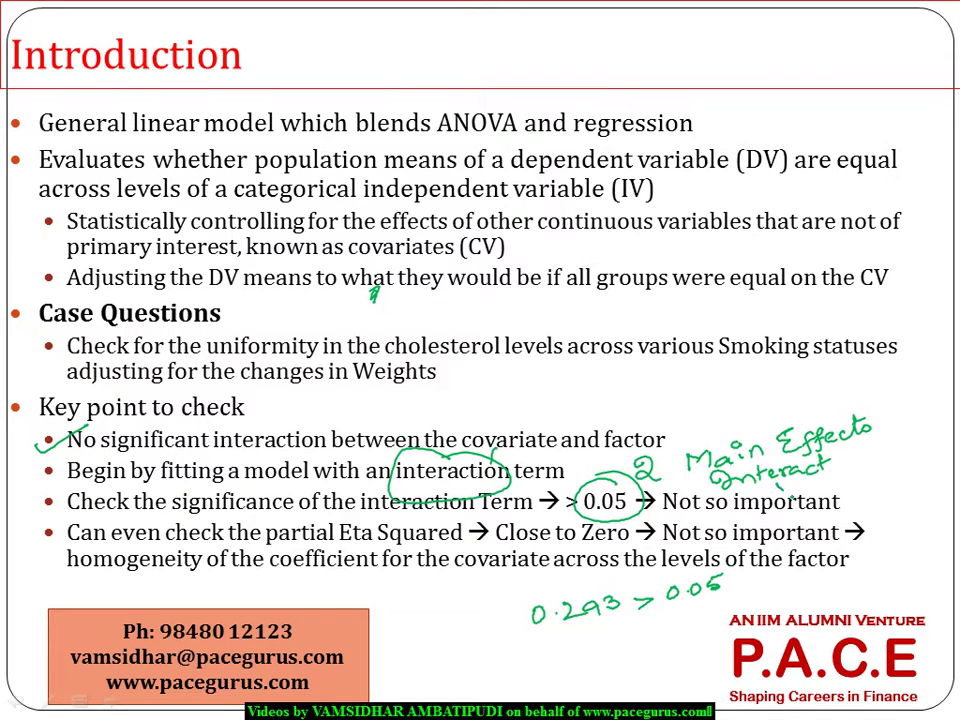
left_click_drag(797, 482, 812, 498)
left_click_drag(812, 481, 796, 498)
Check the interaction's partial eta squared in the SPSS output and handwrite "Weights are more or less homoge" on the PowerPoint slide.
key("alt+Tab")
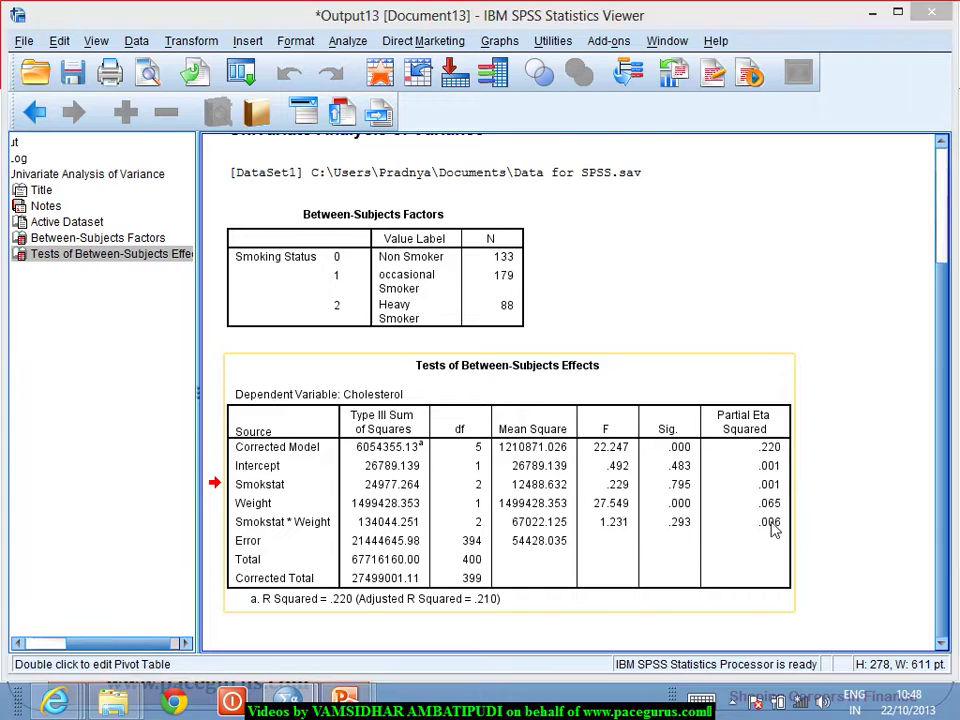
key("alt+Tab")
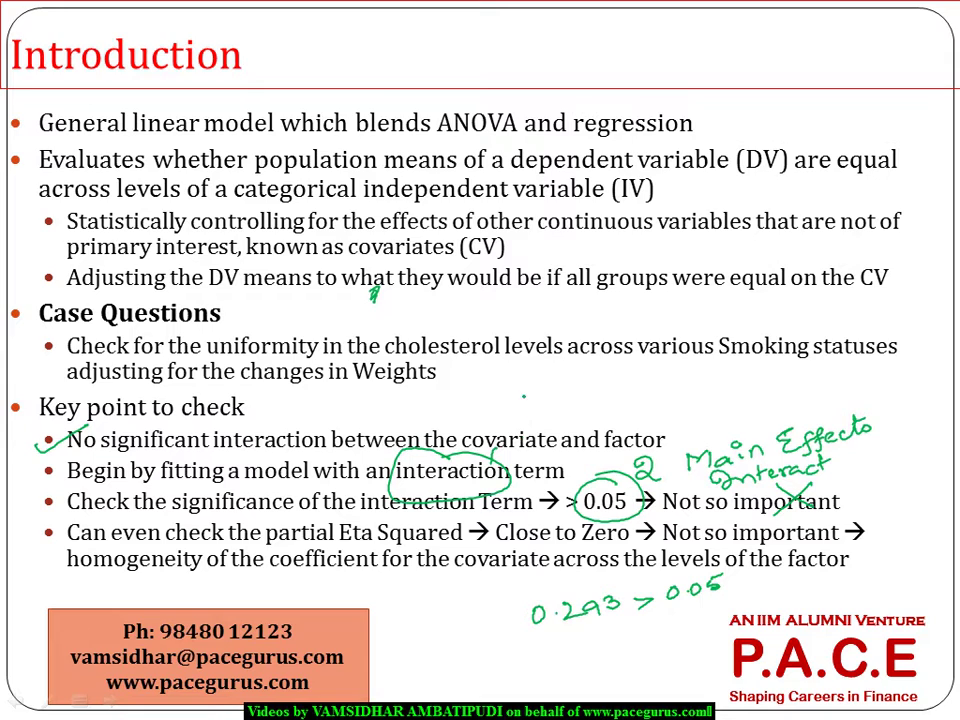
mouse_move(512, 382)
left_mouse_down()
mouse_move(541, 392)
mouse_move(556, 398)
mouse_move(538, 387)
mouse_move(580, 394)
mouse_move(571, 382)
mouse_move(592, 389)
mouse_move(585, 412)
mouse_move(592, 386)
mouse_move(609, 392)
mouse_move(629, 378)
mouse_move(734, 382)
mouse_move(729, 374)
mouse_move(762, 374)
mouse_move(764, 364)
mouse_move(816, 372)
mouse_move(814, 362)
mouse_move(852, 351)
mouse_move(860, 364)
mouse_move(902, 356)
left_mouse_up()
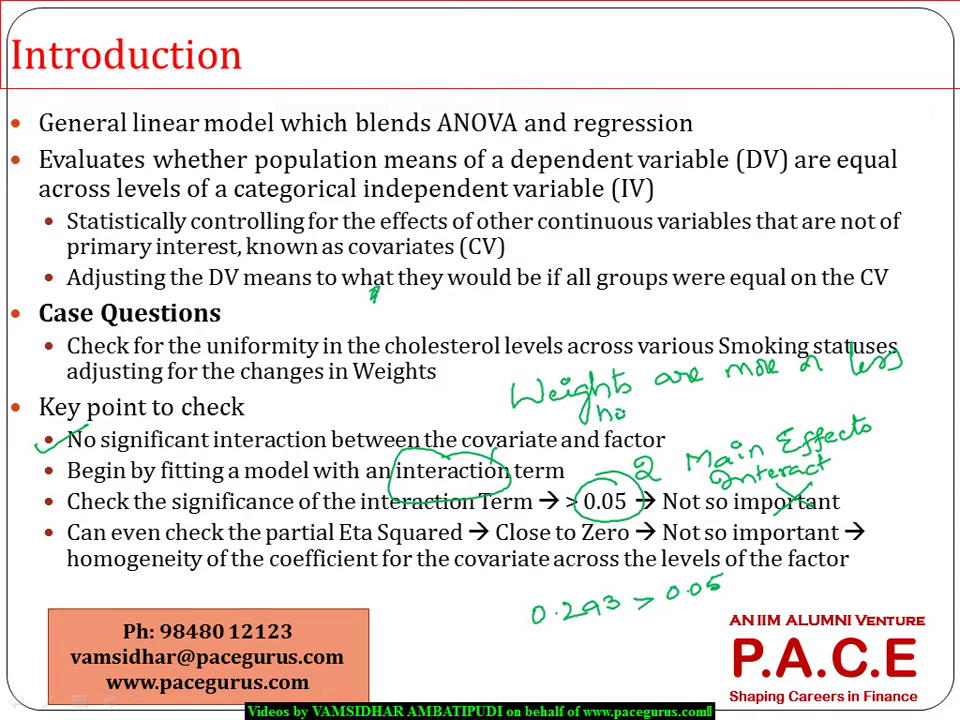
left_click(700, 406)
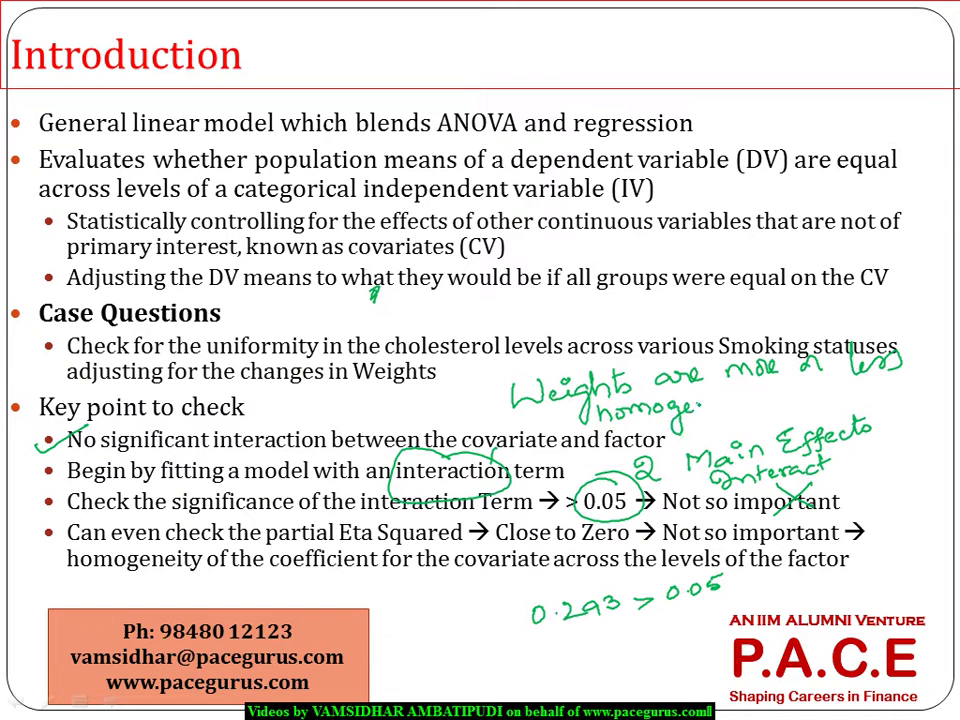
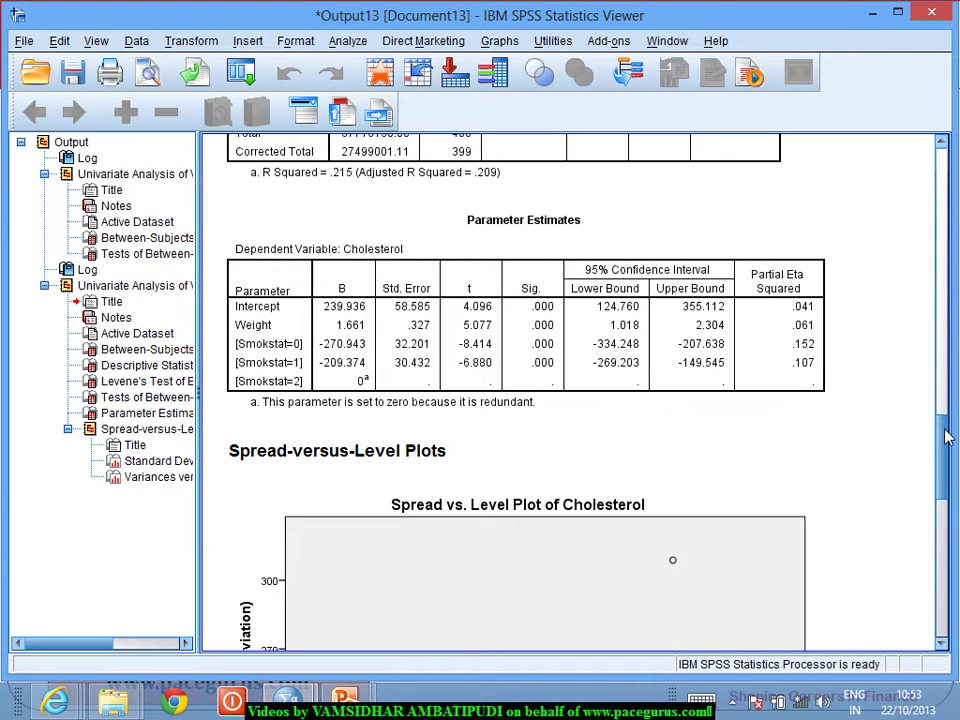
Review the Tests of Between-Subjects Effects table, and handwrite "<0.05" beside the factor variable significance point on the PowerPoint slide.
left_click_drag(948, 437, 946, 380)
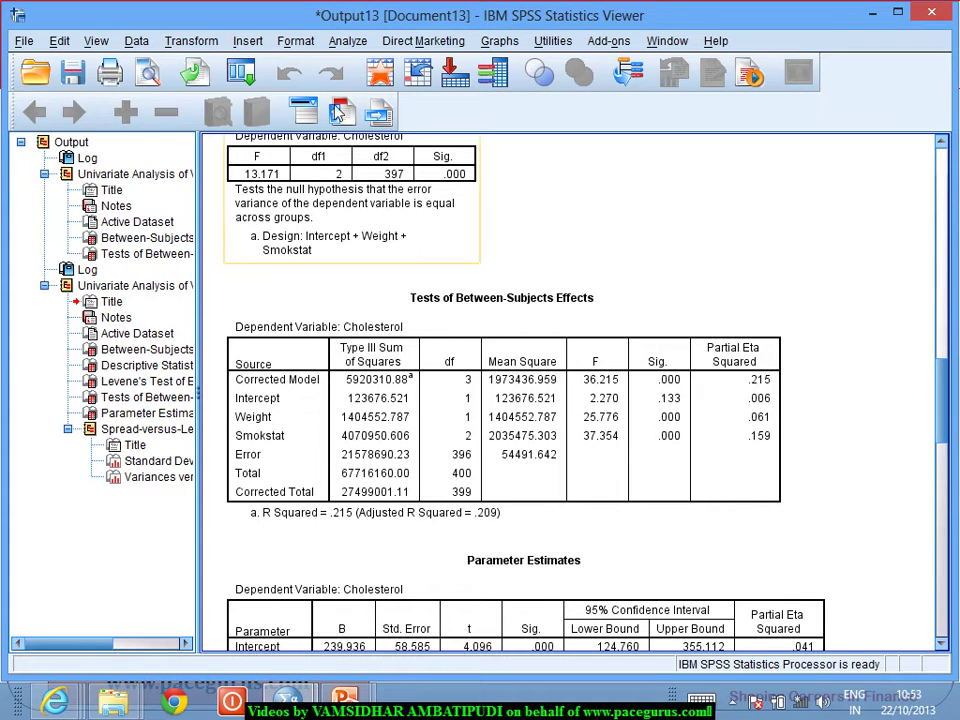
left_click(703, 397)
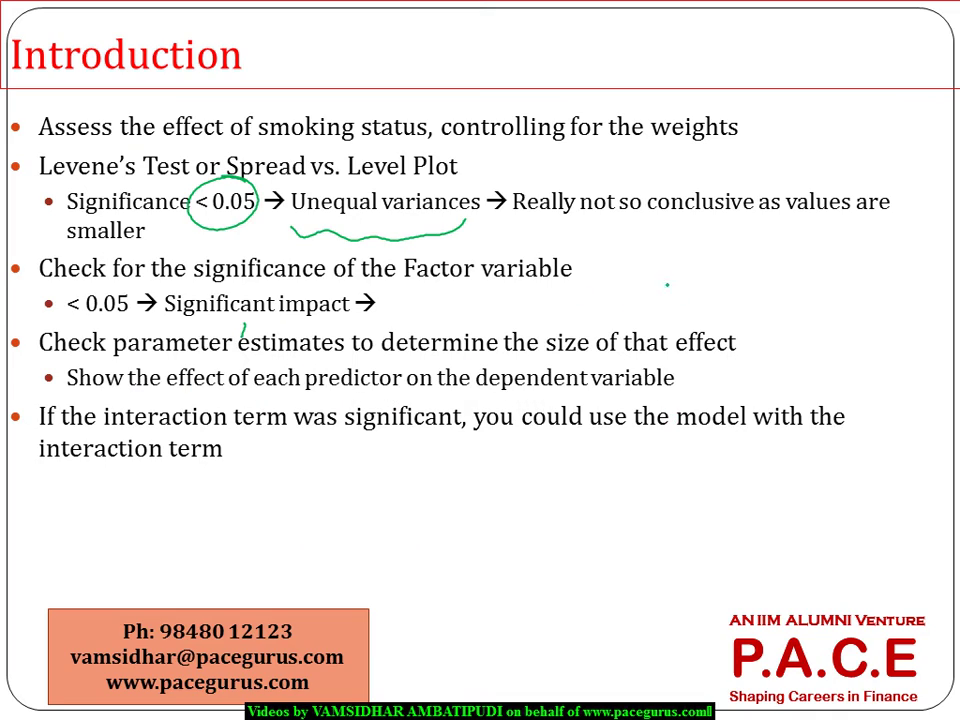
left_click(668, 275)
mouse_move(655, 267)
left_mouse_down()
mouse_move(687, 275)
mouse_move(692, 263)
left_mouse_up()
left_click_drag(704, 262, 708, 278)
left_click(634, 279)
left_click_drag(640, 263, 636, 277)
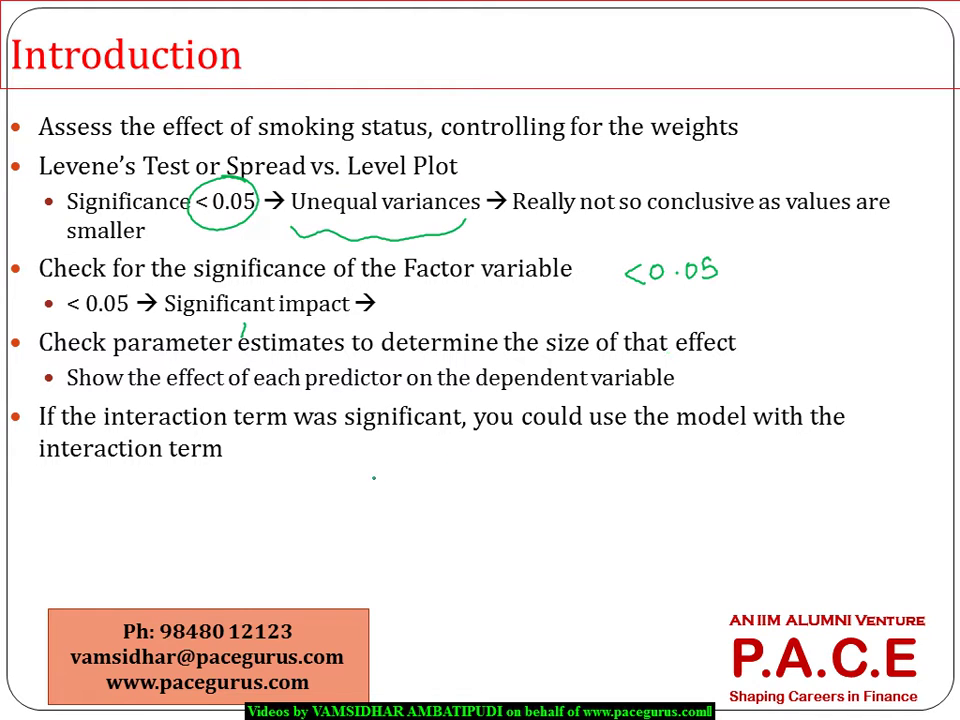
Handwrite "Smoking Status has a significant impact on Cholesterol Levels" below the bullets and circle "parameter estimates" on the slide.
mouse_move(362, 483)
left_mouse_down()
mouse_move(464, 483)
mouse_move(474, 515)
mouse_move(517, 456)
mouse_move(517, 481)
mouse_move(541, 473)
mouse_move(548, 448)
mouse_move(560, 470)
mouse_move(615, 449)
mouse_move(625, 461)
mouse_move(730, 455)
mouse_move(569, 513)
mouse_move(549, 507)
mouse_move(570, 519)
mouse_move(597, 513)
mouse_move(598, 535)
mouse_move(619, 508)
mouse_move(639, 502)
mouse_move(643, 518)
mouse_move(658, 500)
mouse_move(772, 513)
mouse_move(886, 478)
left_mouse_up()
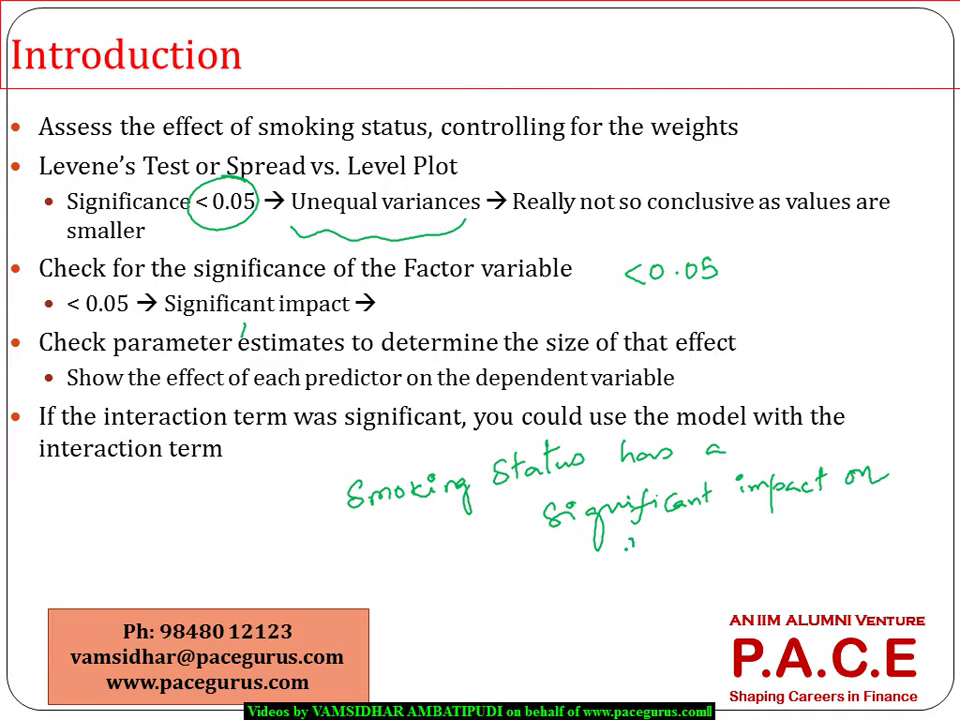
mouse_move(622, 532)
left_mouse_down()
mouse_move(668, 553)
mouse_move(739, 550)
mouse_move(766, 538)
mouse_move(767, 527)
mouse_move(816, 532)
mouse_move(812, 541)
mouse_move(900, 520)
left_mouse_up()
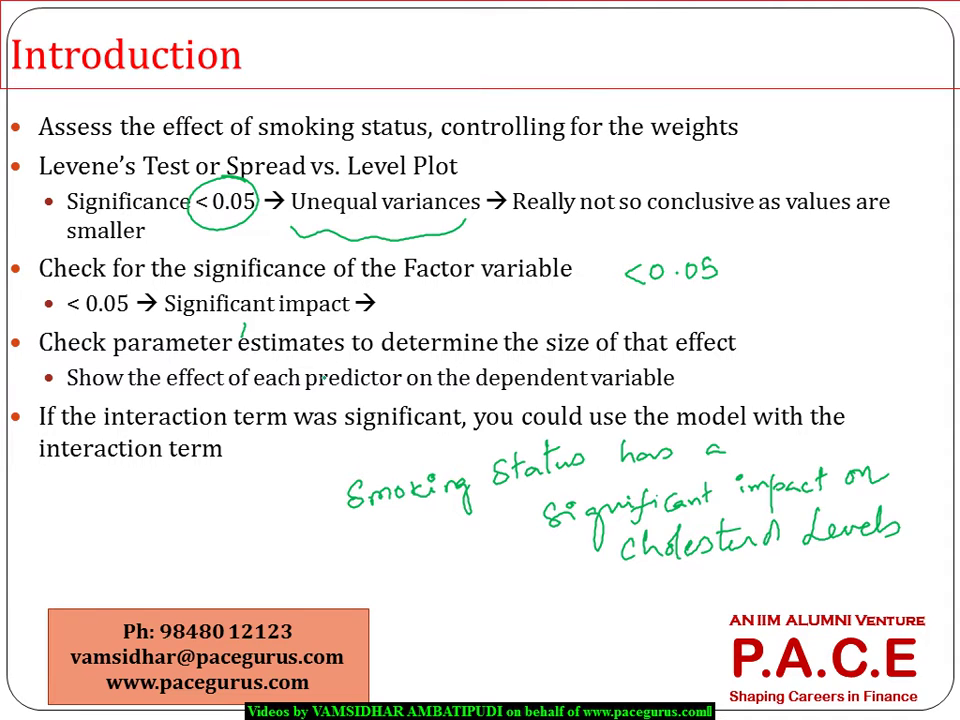
mouse_move(305, 318)
left_mouse_down()
mouse_move(190, 308)
mouse_move(237, 378)
mouse_move(305, 312)
left_mouse_up()
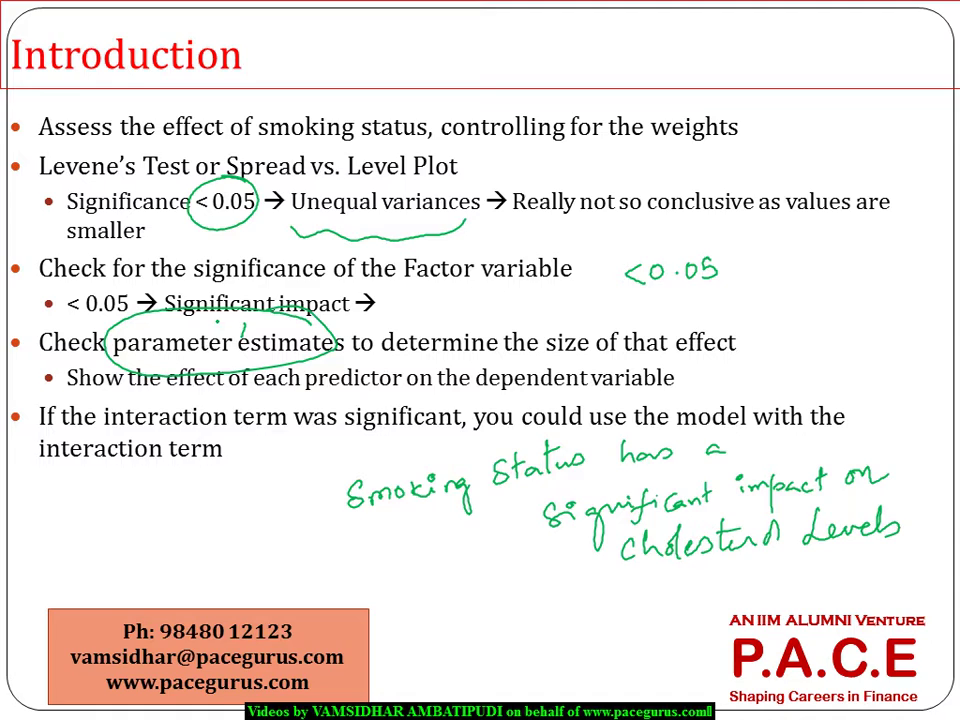
Consult the Parameter Estimates table in the SPSS output and handwrite the coefficients -270, -209 and 0 in a column on the slide.
key("alt+Tab")
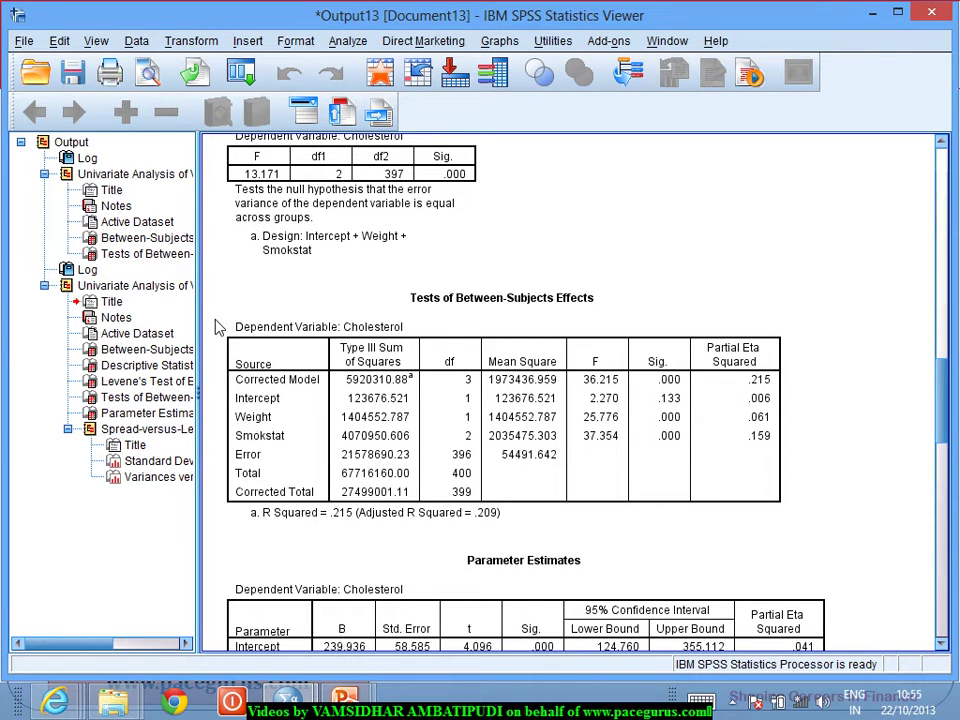
left_click(490, 306)
left_click(946, 392)
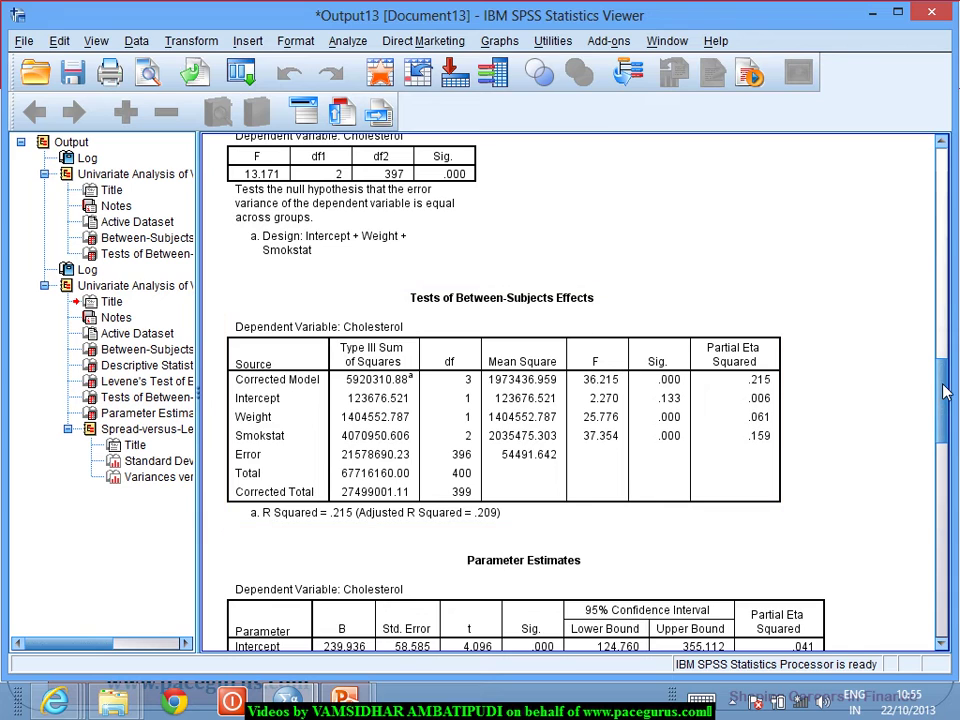
left_click_drag(946, 392, 946, 445)
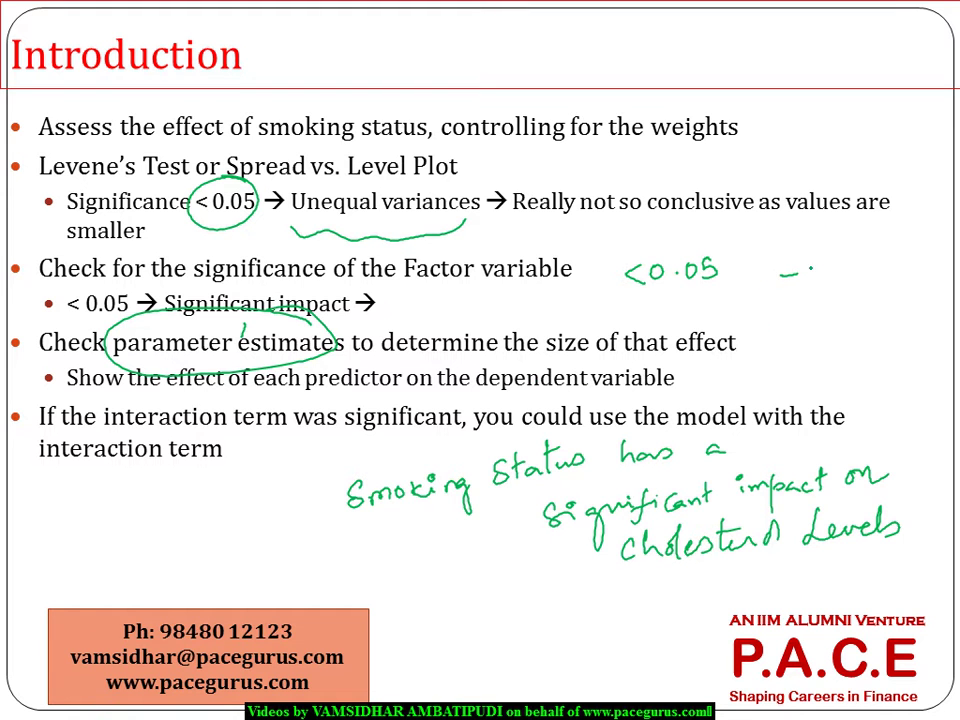
mouse_move(802, 264)
left_mouse_down()
mouse_move(821, 280)
mouse_move(832, 272)
mouse_move(828, 282)
mouse_move(853, 263)
left_mouse_up()
left_click(822, 308)
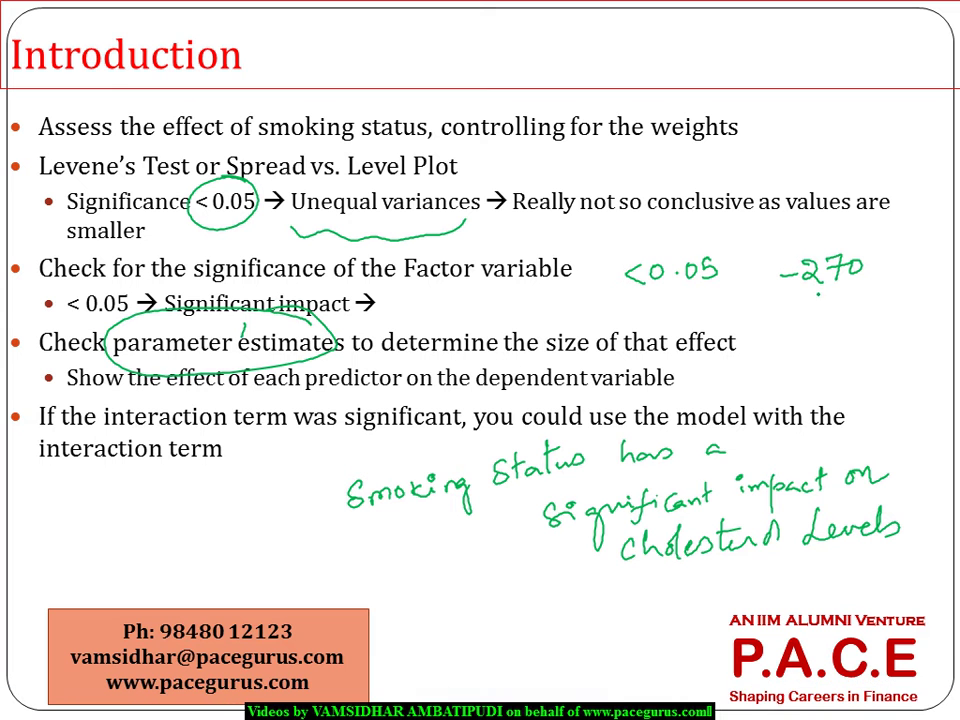
mouse_move(795, 310)
left_mouse_down()
mouse_move(830, 313)
mouse_move(840, 300)
mouse_move(872, 322)
left_mouse_up()
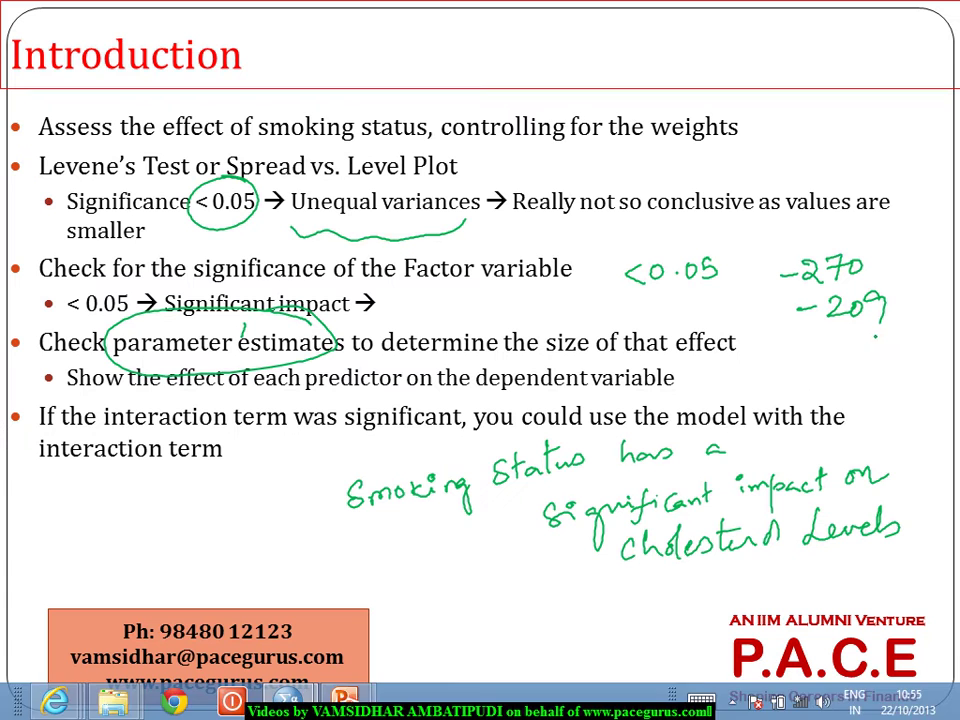
left_click_drag(864, 340, 860, 346)
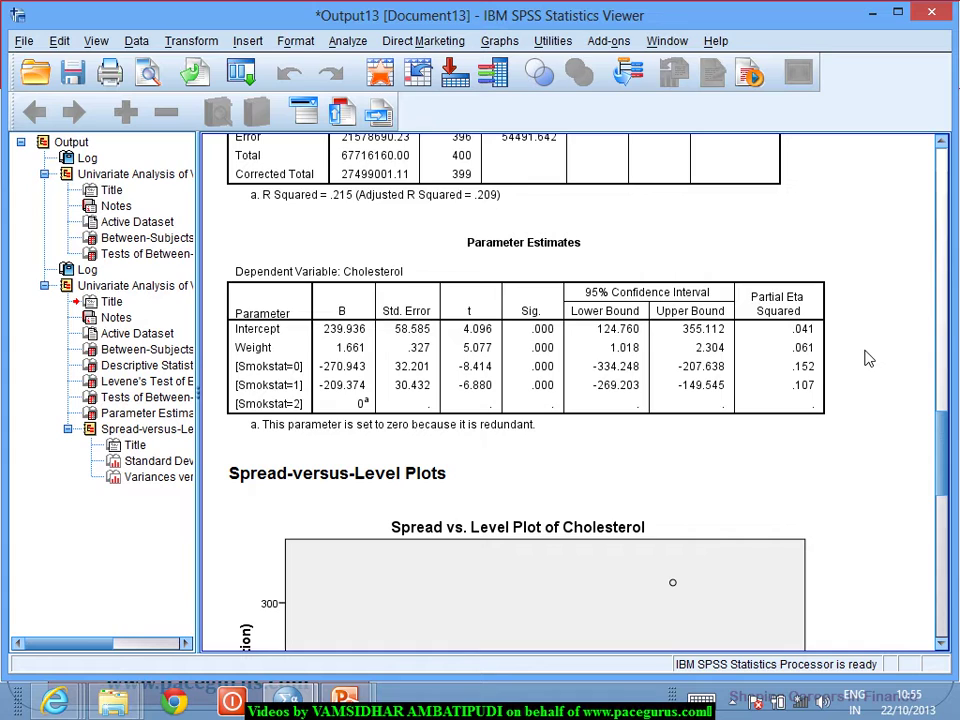
Select the Parameter Estimates table in the SPSS output and draw a box around -209 on the PowerPoint slide, rechecking the table.
left_click(521, 339)
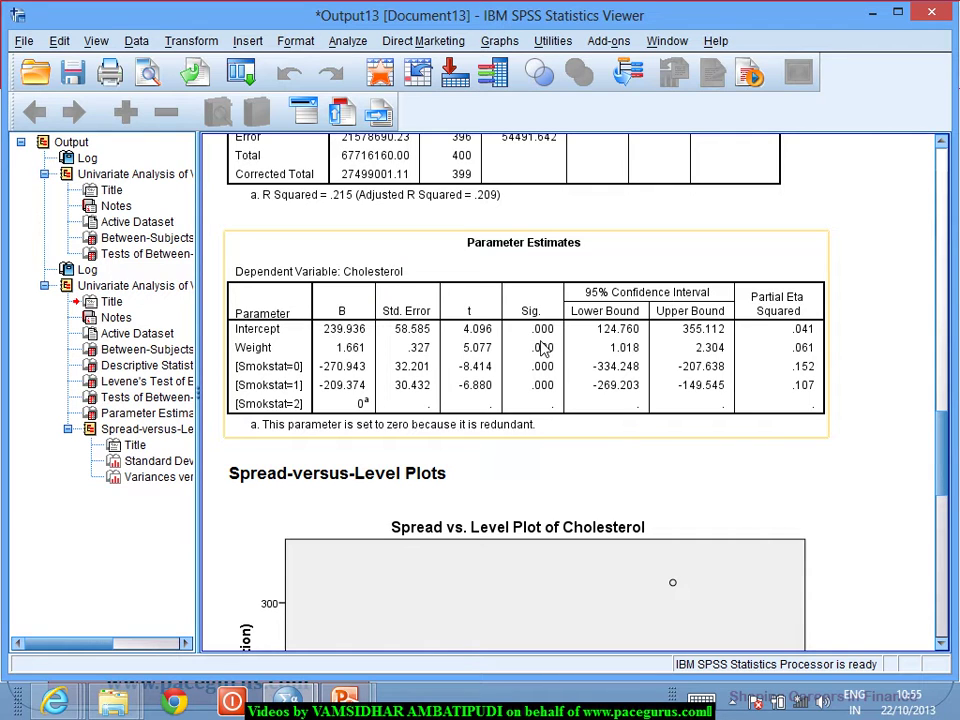
key("alt+Tab")
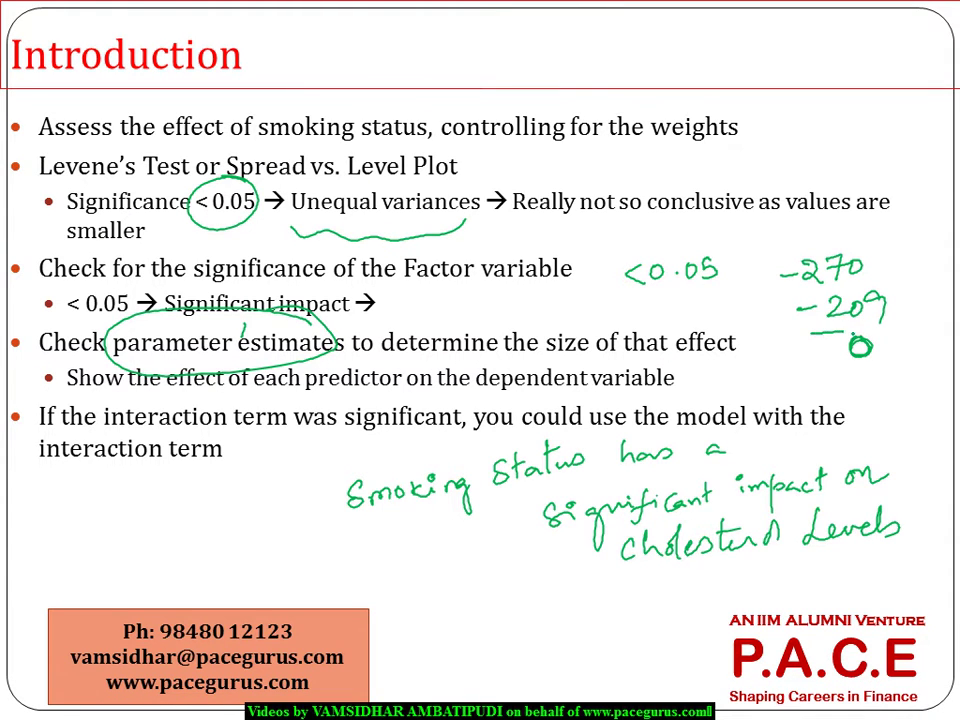
mouse_move(880, 284)
left_mouse_down()
mouse_move(790, 310)
mouse_move(895, 310)
mouse_move(882, 284)
left_mouse_up()
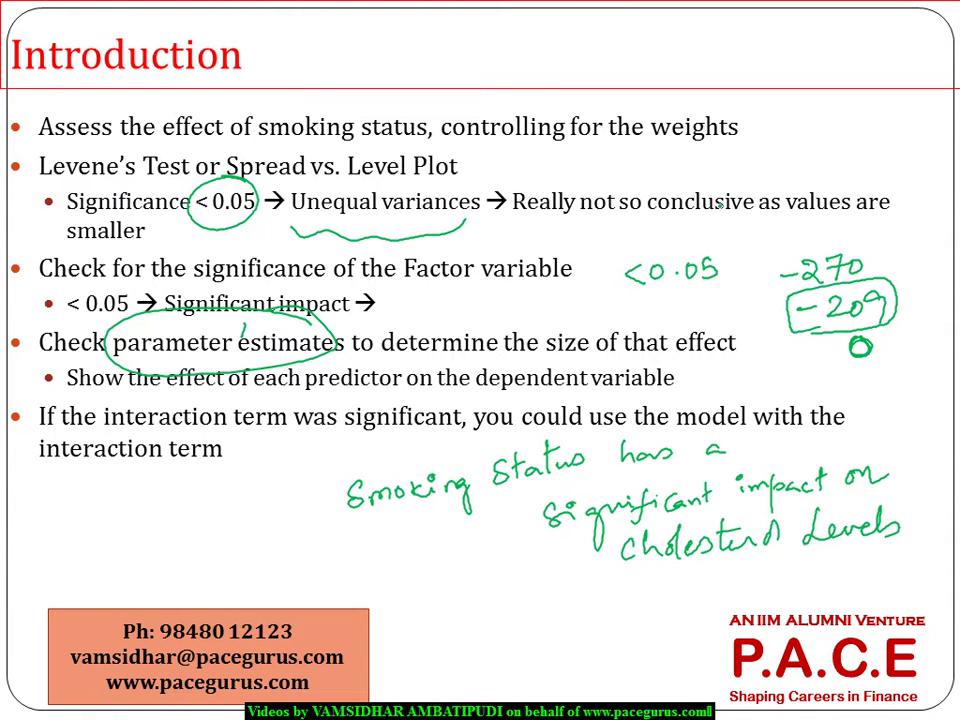
key("alt+Tab")
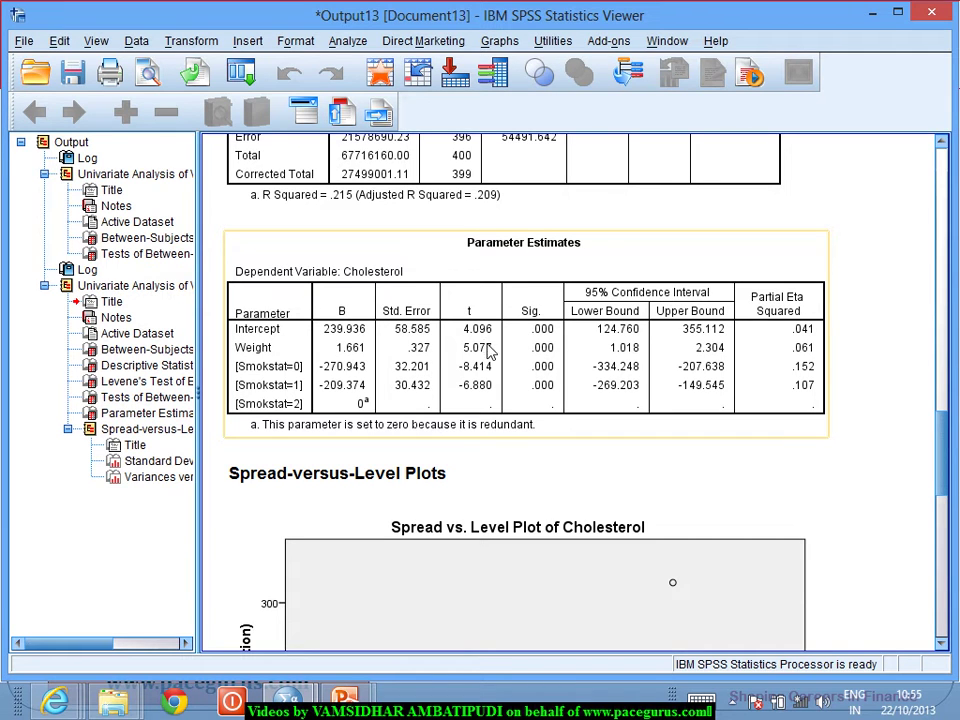
key("alt+Tab")
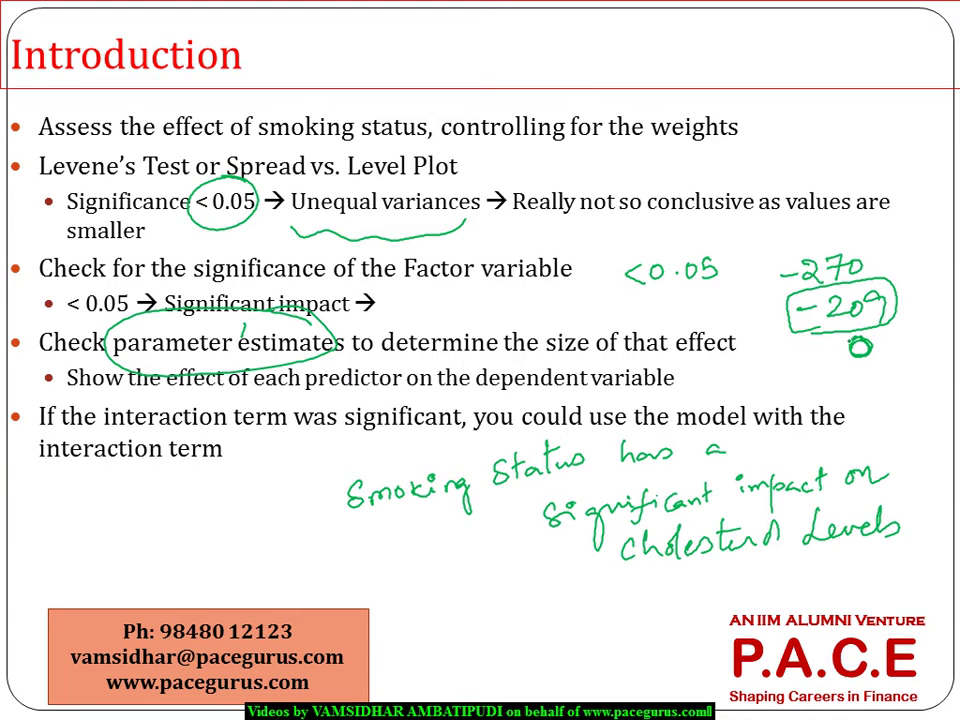
Handwrite the heading "Same Weight" above the first bullet and the label "Heavy" beneath it.
mouse_move(721, 56)
left_mouse_down()
mouse_move(724, 76)
mouse_move(751, 60)
mouse_move(779, 69)
left_mouse_up()
mouse_move(642, 58)
left_mouse_down()
mouse_move(628, 82)
mouse_move(698, 74)
left_mouse_up()
left_click(684, 78)
mouse_move(792, 62)
left_mouse_down()
mouse_move(788, 72)
mouse_move(822, 70)
mouse_move(853, 119)
mouse_move(868, 119)
left_mouse_up()
left_click_drag(853, 110, 888, 116)
mouse_move(904, 108)
left_mouse_down()
mouse_move(906, 118)
mouse_move(925, 110)
mouse_move(930, 152)
left_mouse_up()
left_click(933, 113)
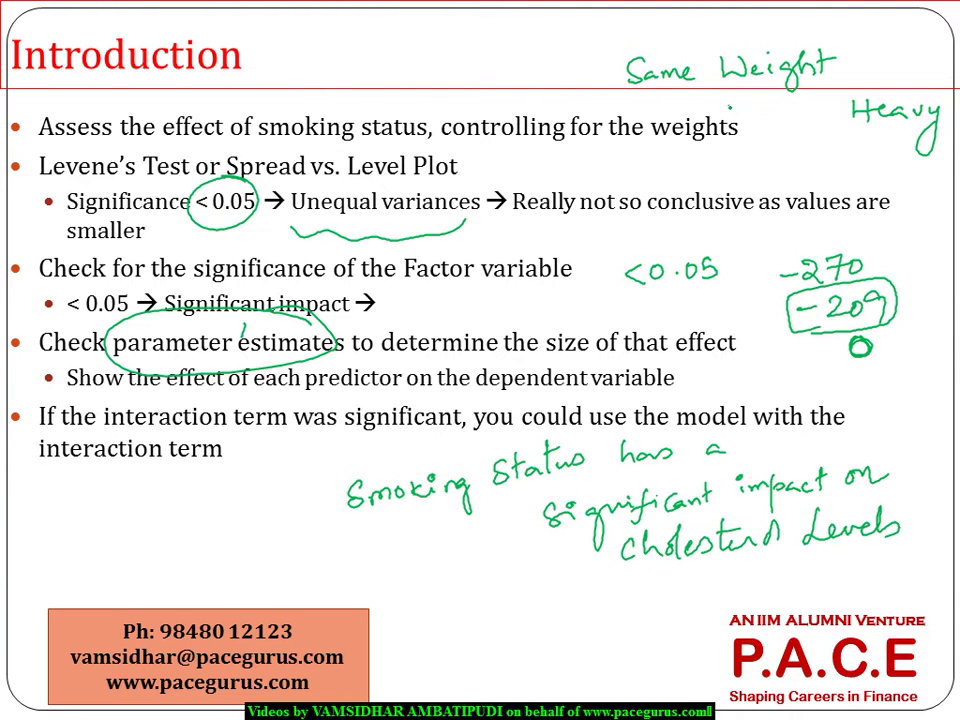
Handwrite the label "Occ" beside "Heavy" with the value -209 below it.
left_click_drag(736, 108, 776, 123)
left_click(753, 149)
left_click_drag(726, 157, 789, 157)
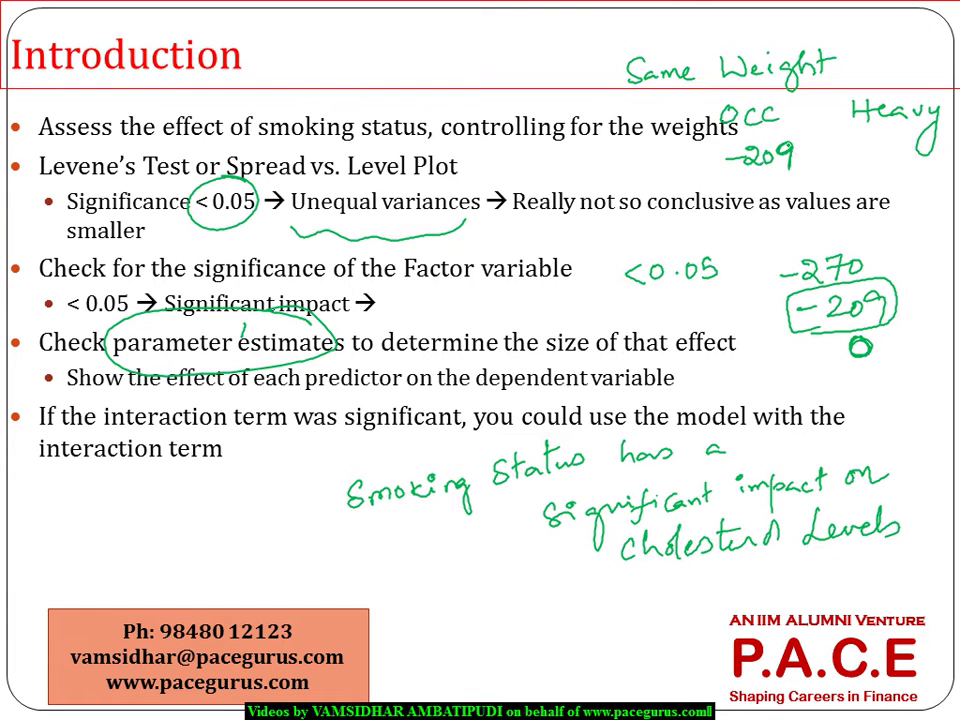
left_click(796, 157)
Circle and mark the handwritten -270, circle "interaction term" in the last bullet, and switch back to the SPSS output.
mouse_move(865, 242)
left_mouse_down()
mouse_move(782, 272)
mouse_move(886, 262)
left_mouse_up()
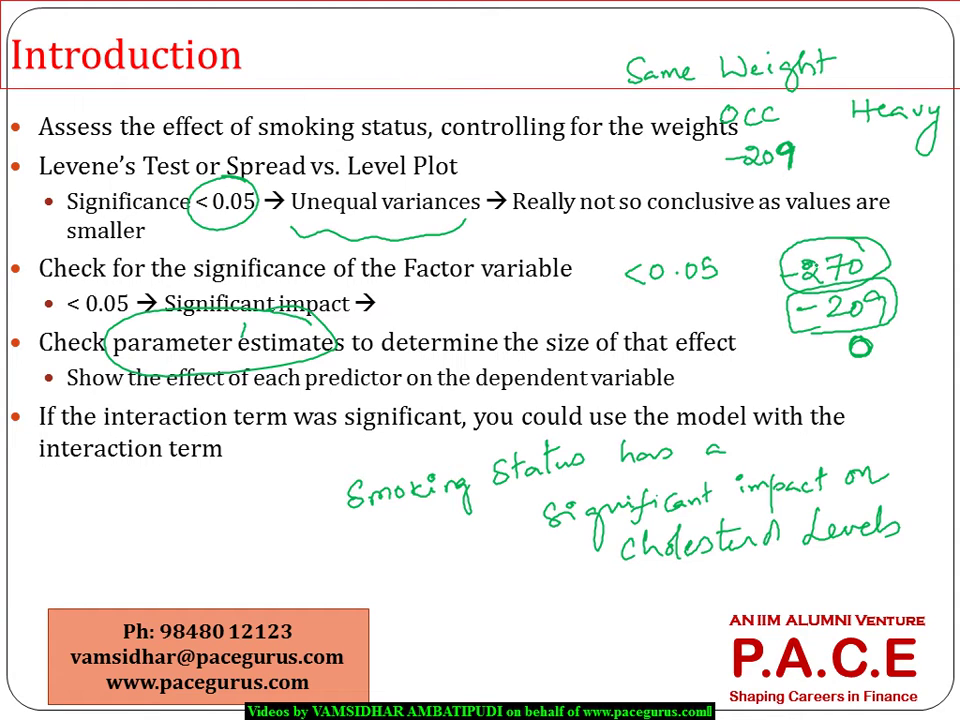
left_click_drag(842, 267, 866, 263)
mouse_move(311, 410)
left_mouse_down()
mouse_move(256, 392)
mouse_move(229, 432)
mouse_move(256, 390)
left_mouse_up()
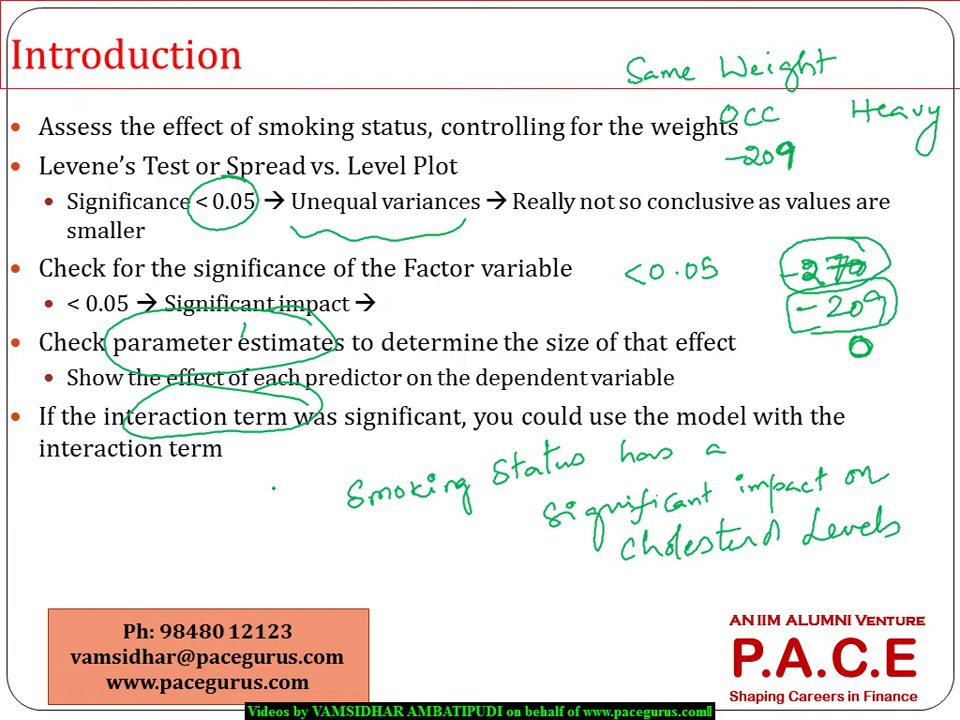
key("alt+Tab")
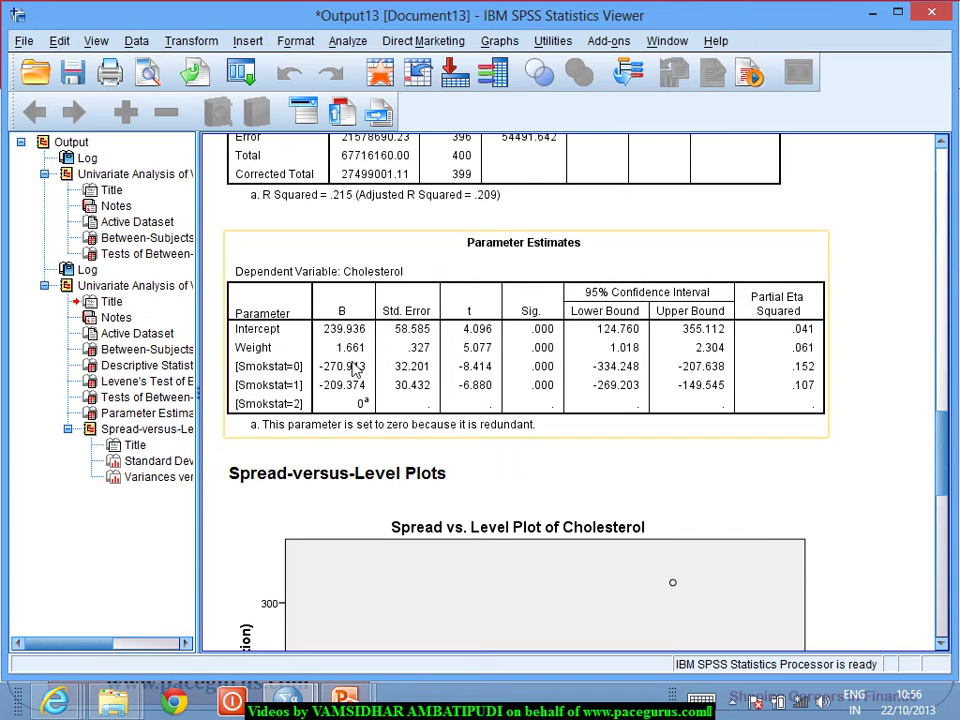